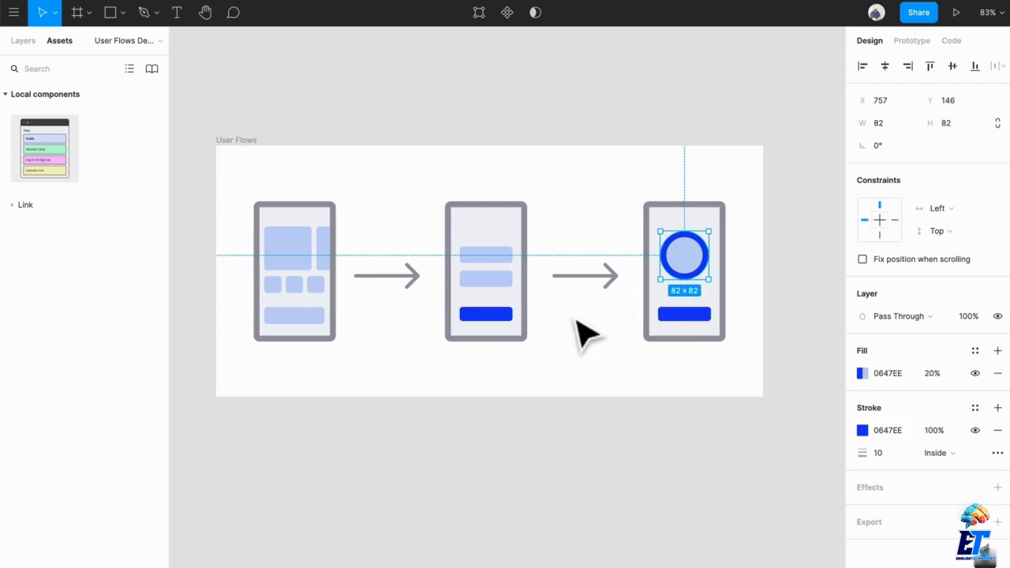
Step: Show the layer list and examine the layers behind the circle, bars, button, content group and first phone outline in the User Flows frame
left_click(23, 43)
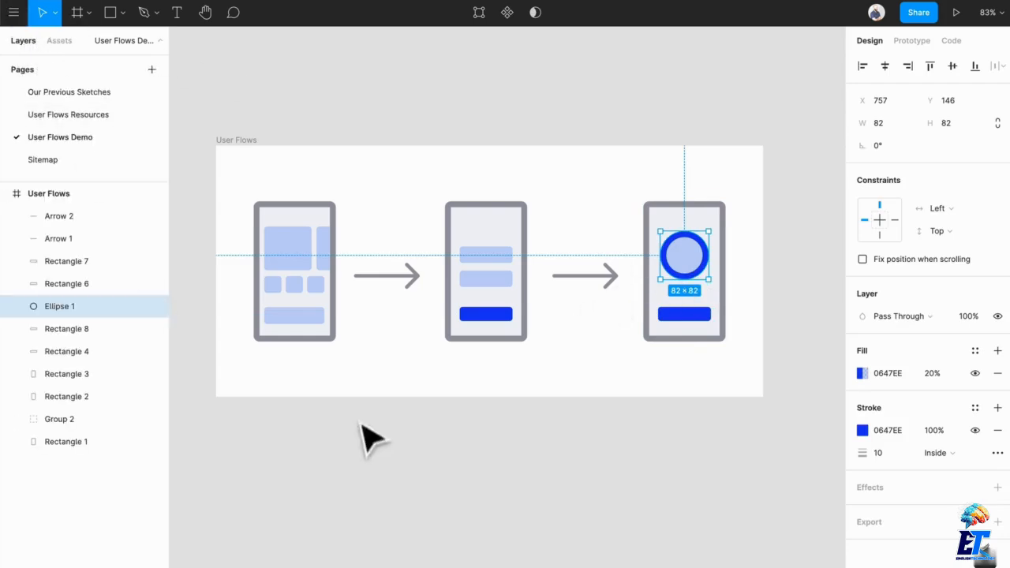
left_click(272, 329)
left_click(478, 264)
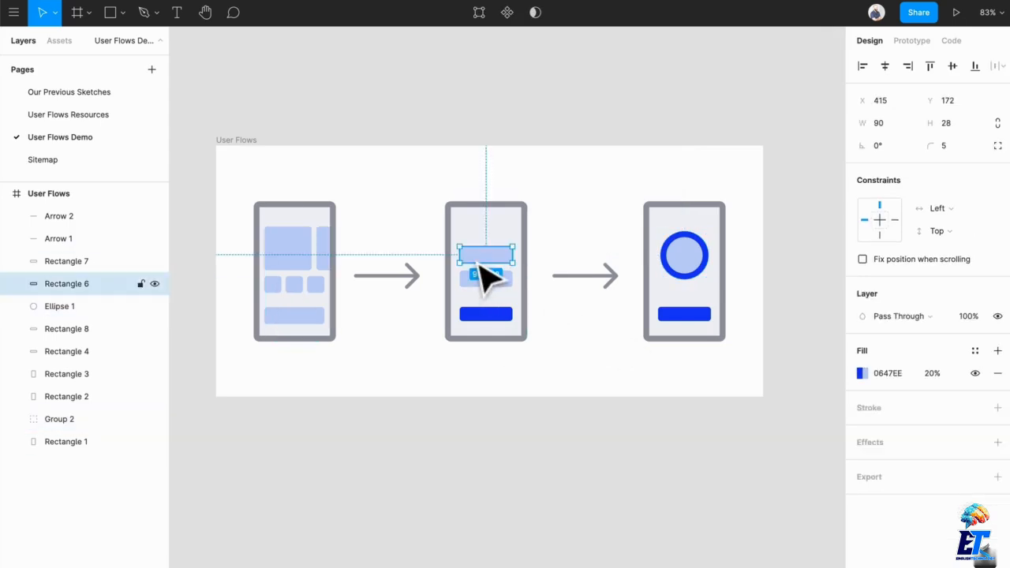
left_click(683, 314)
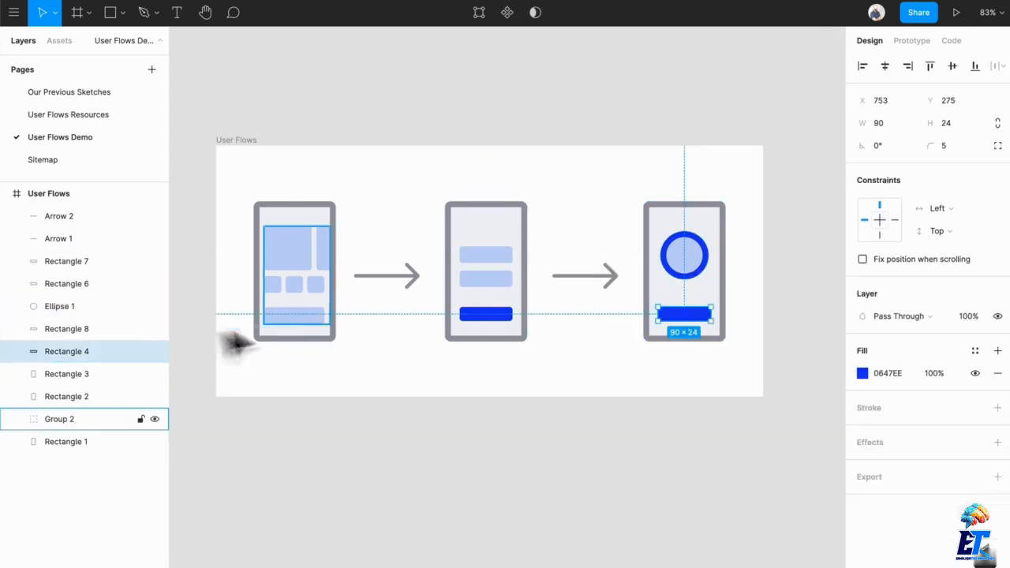
left_click(299, 296)
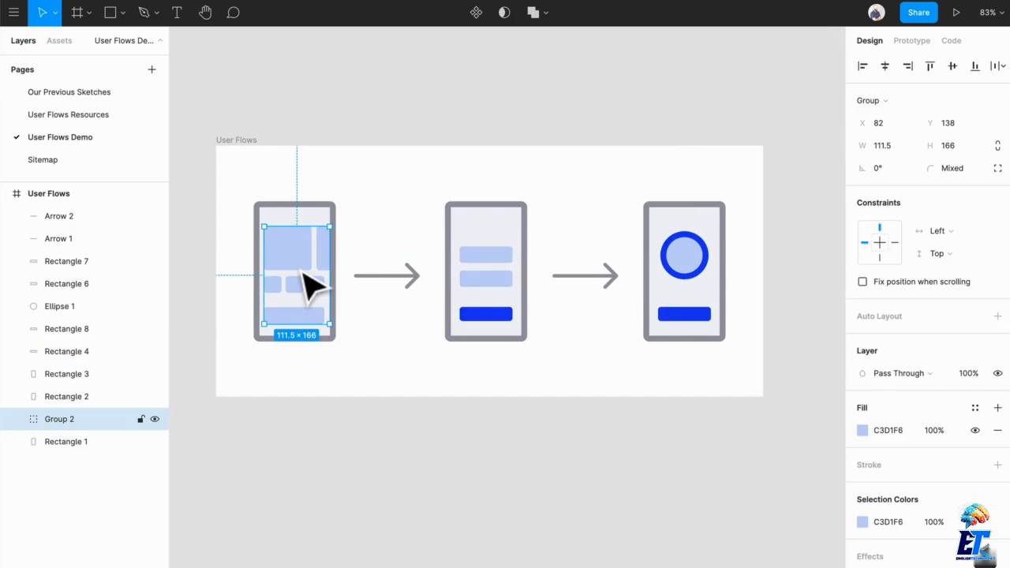
scroll(303, 273, "up", 2)
scroll(303, 273, "left", 2)
left_click(444, 330)
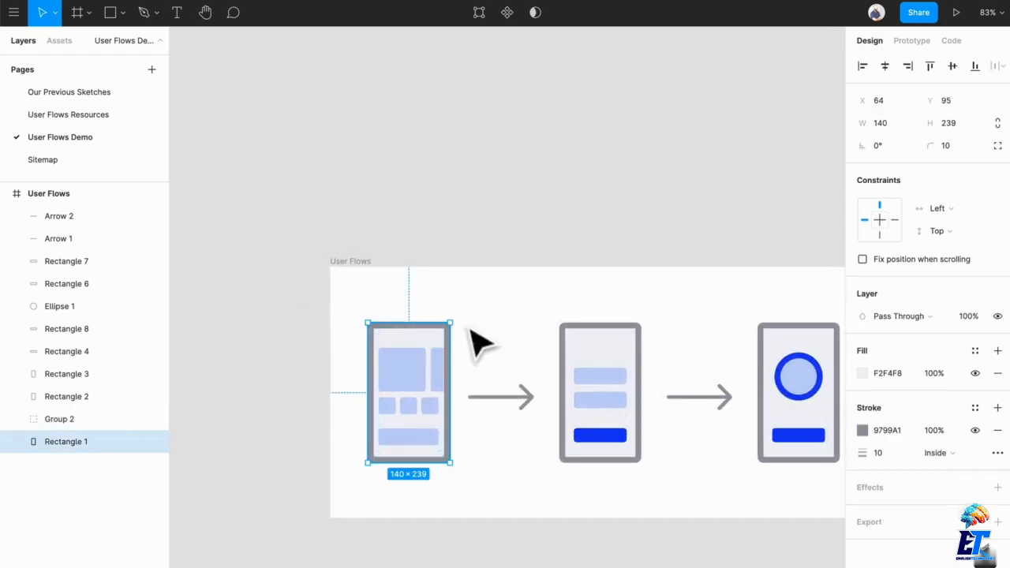
Step: Duplicate the User Flows frame directly above the original and rename the copy Components
scroll(362, 288, "down", 3)
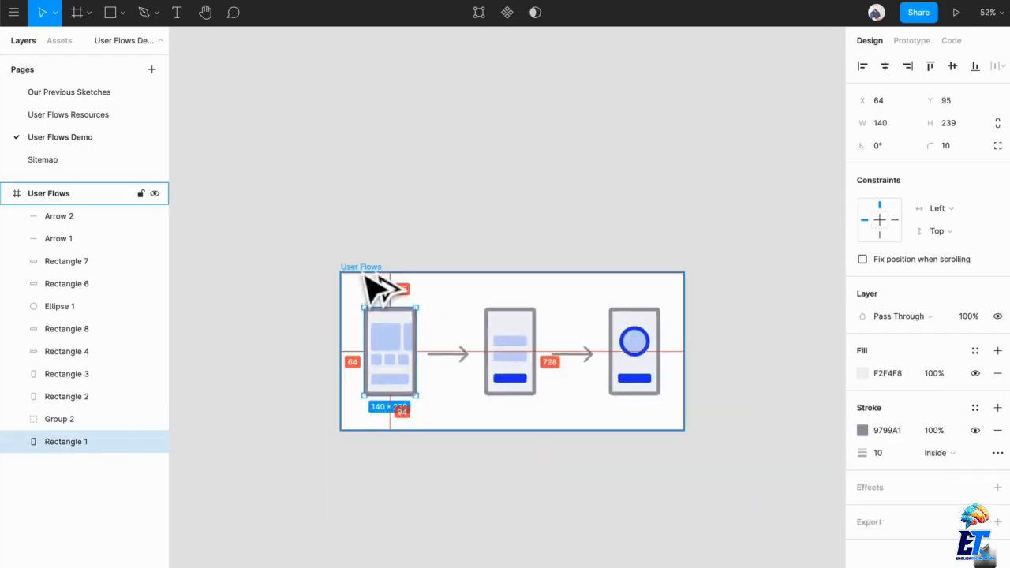
left_click_drag(367, 271, 382, 39)
left_click_drag(534, 20, 527, 28)
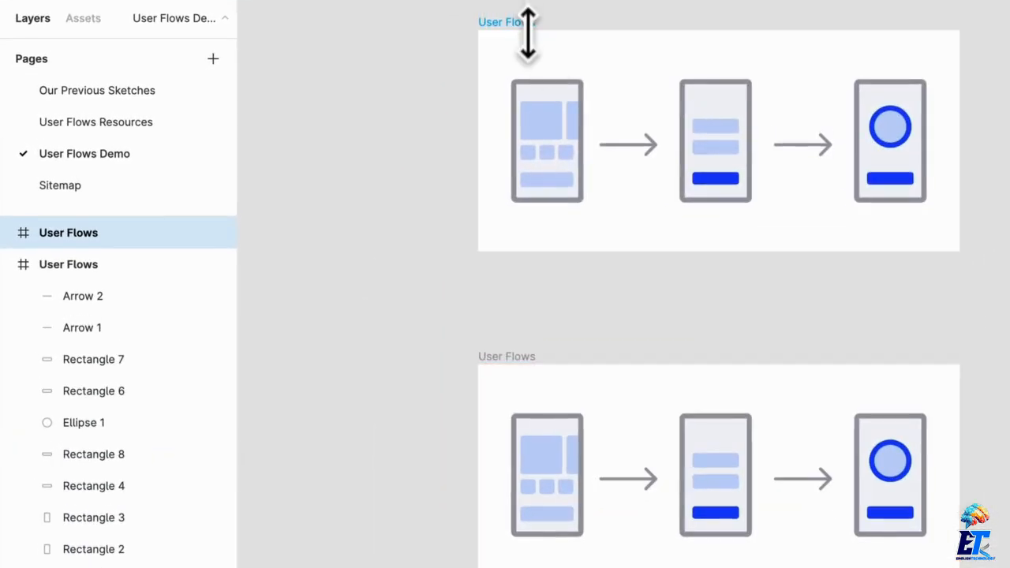
key("ctrl+r")
type("Com")
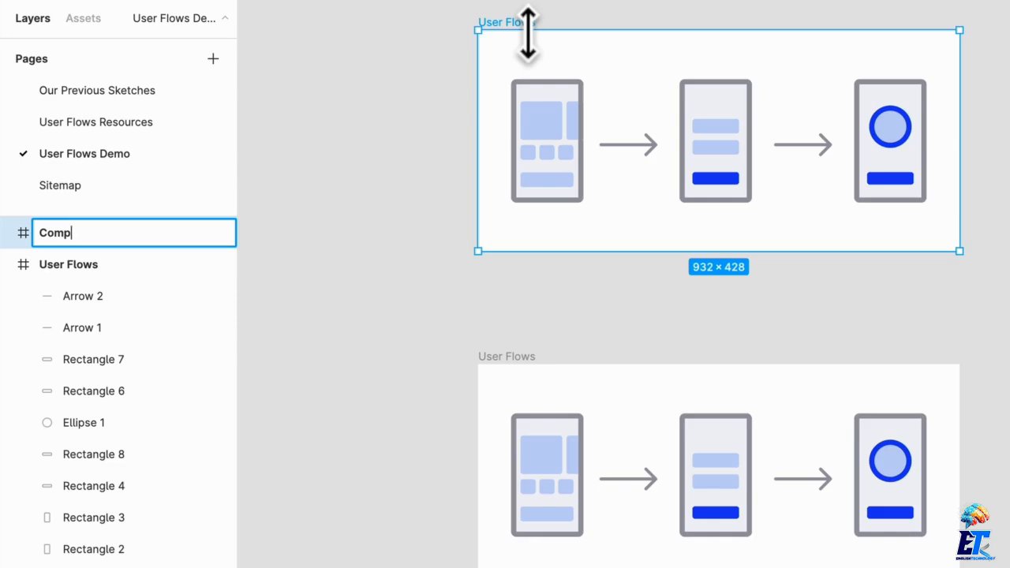
key("Return")
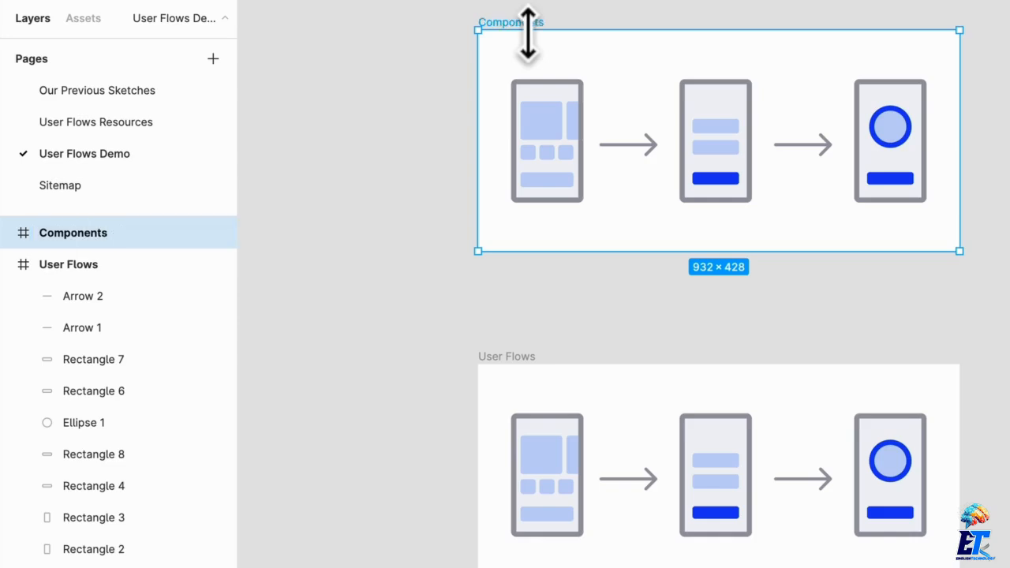
key("Escape")
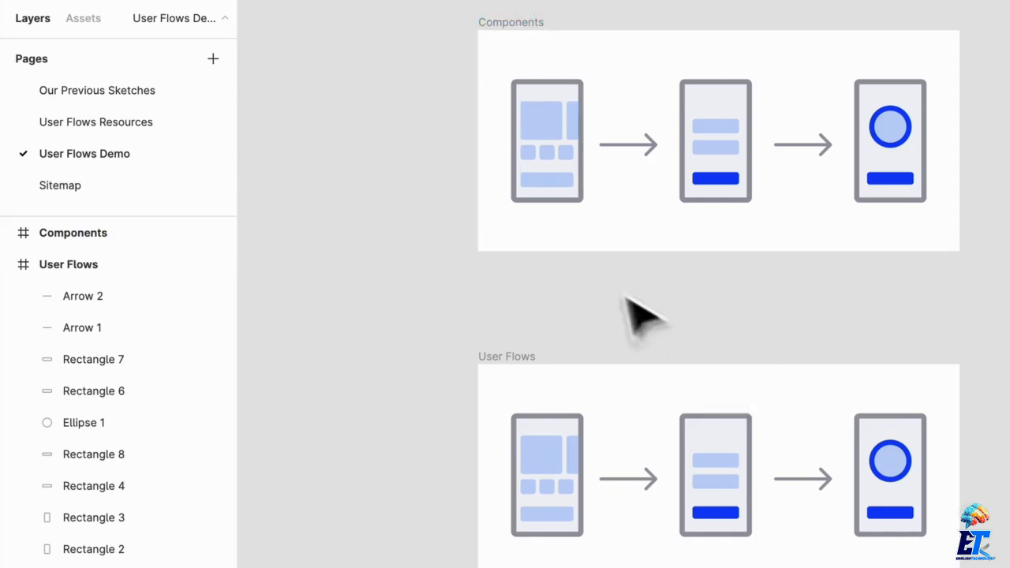
Step: Move the content group out of the first phone and both light bars and the blue button out of the second phone in the Components frame
scroll(608, 277, "up", 5)
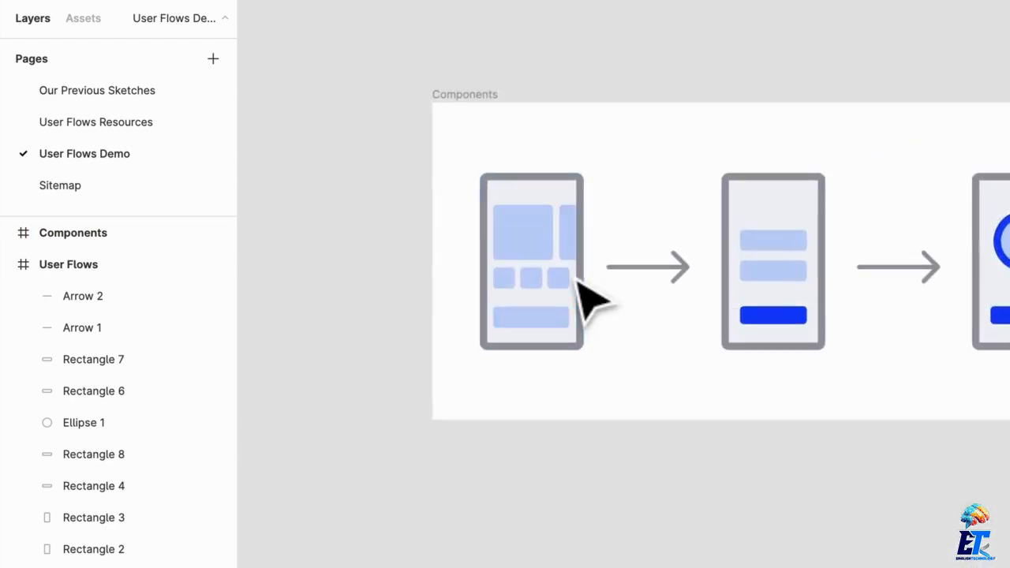
left_click_drag(579, 282, 704, 371)
left_click_drag(569, 281, 691, 388)
left_click_drag(590, 251, 718, 370)
left_click_drag(564, 338, 636, 416)
Step: Delete the emptied second phone outline and the second arrow from the Components frame
left_click(584, 307)
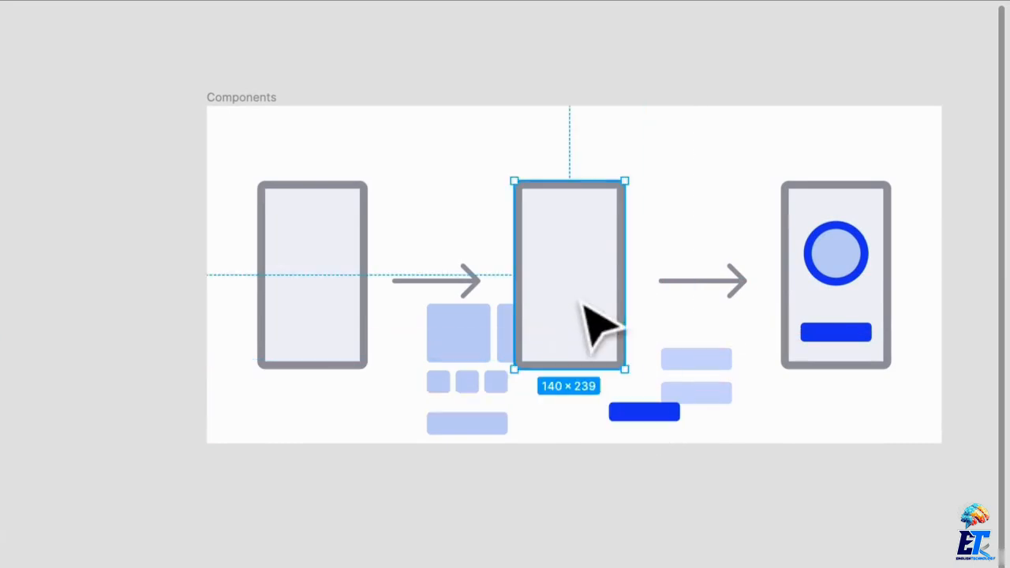
key("Delete")
left_click(721, 281)
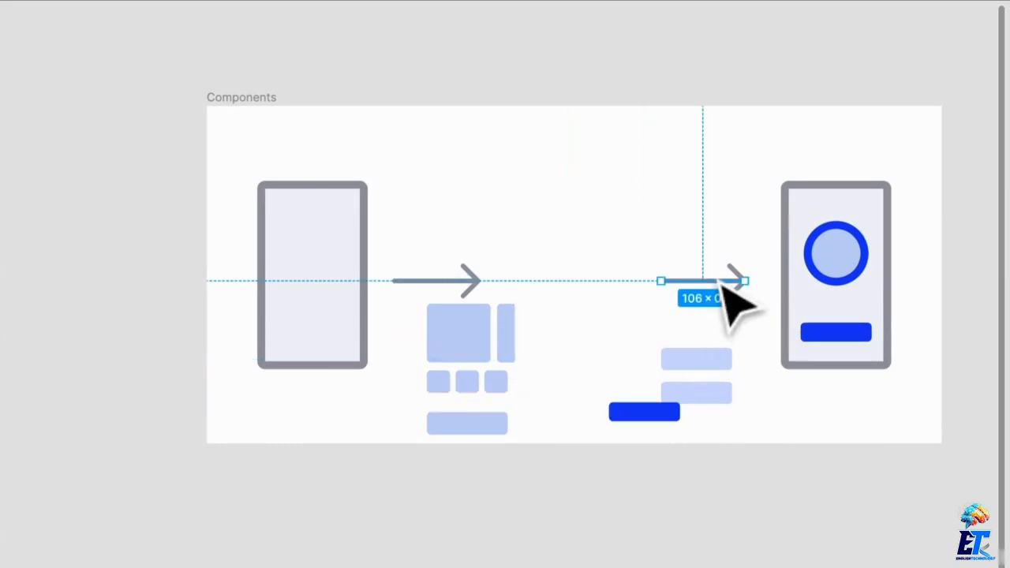
key("Delete")
Step: Move the circle out of the third phone beside the content blocks, and delete that phone's outline and its blue button
left_click_drag(838, 260, 569, 355)
left_click(848, 333)
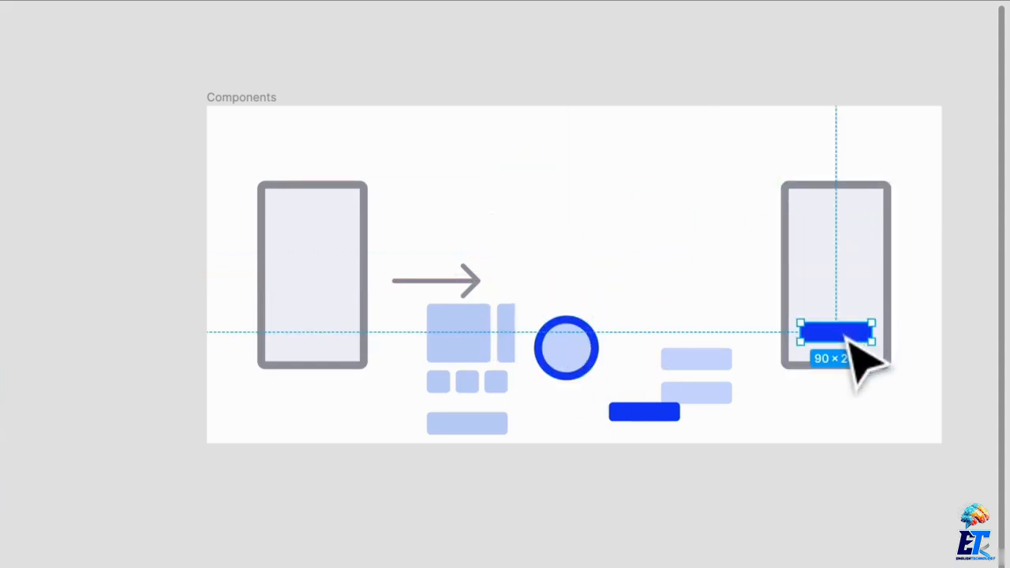
key("Delete")
left_click(847, 344)
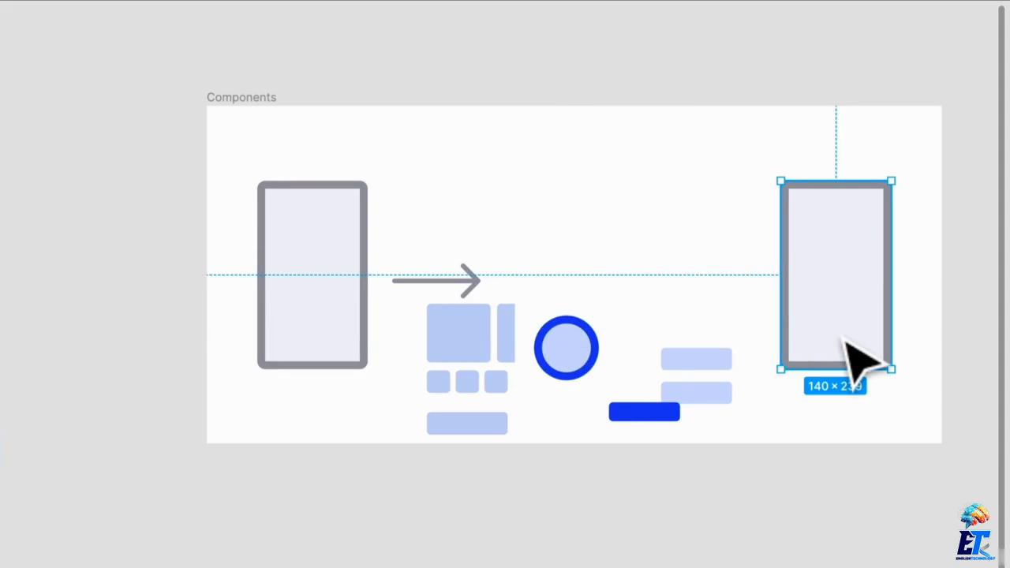
key("Delete")
Step: Ungroup the content blocks, and delete the narrow cut-off rectangle and the upper of the two loose light blue bars
left_click(483, 406)
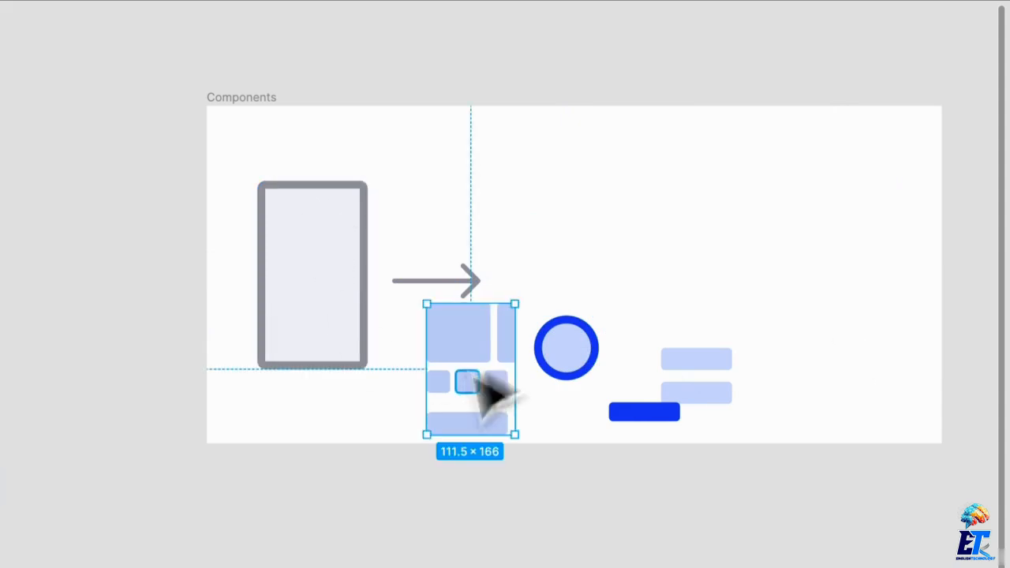
left_click(620, 287)
left_click(511, 343)
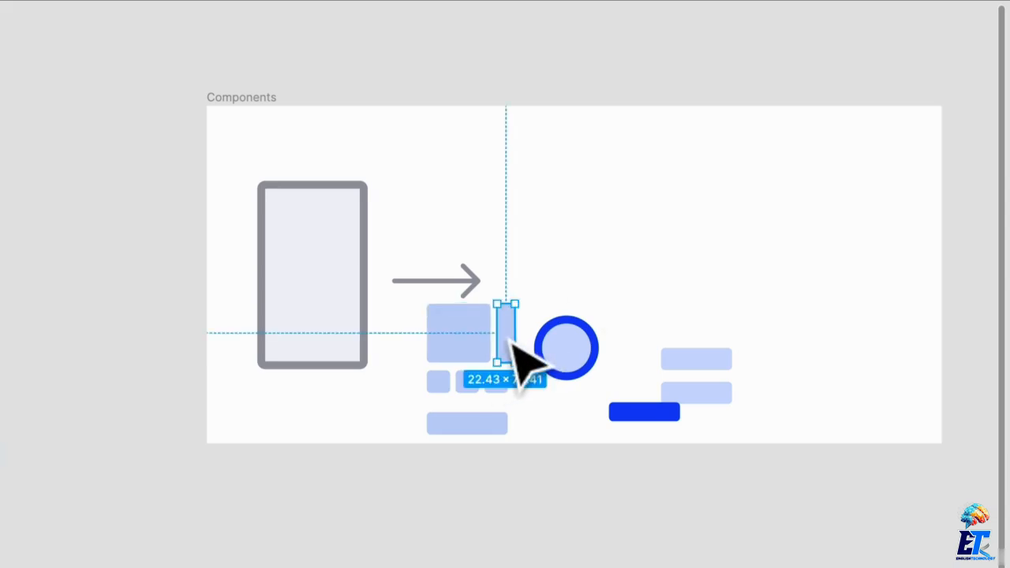
key("Delete")
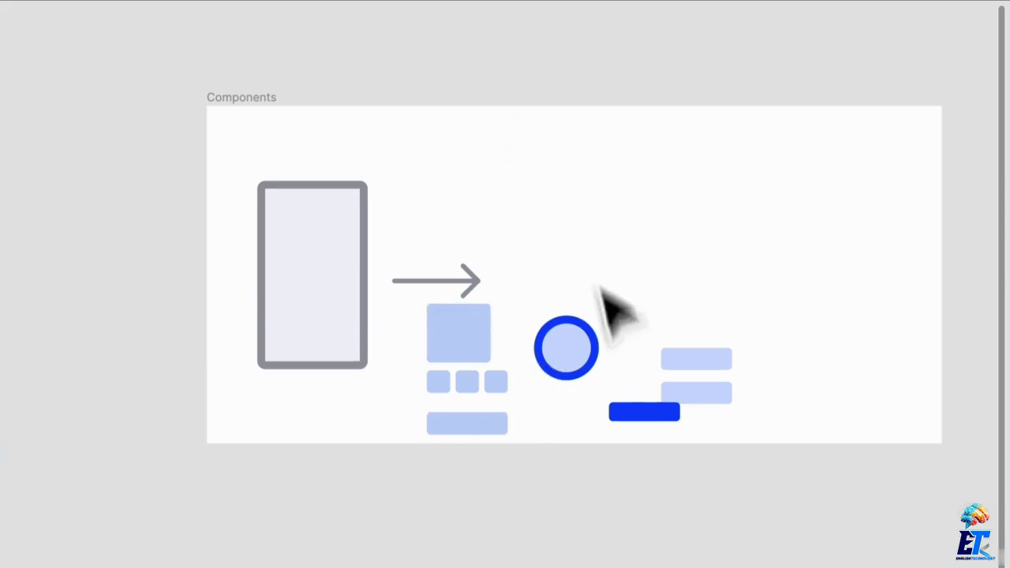
left_click(714, 360)
key("Delete")
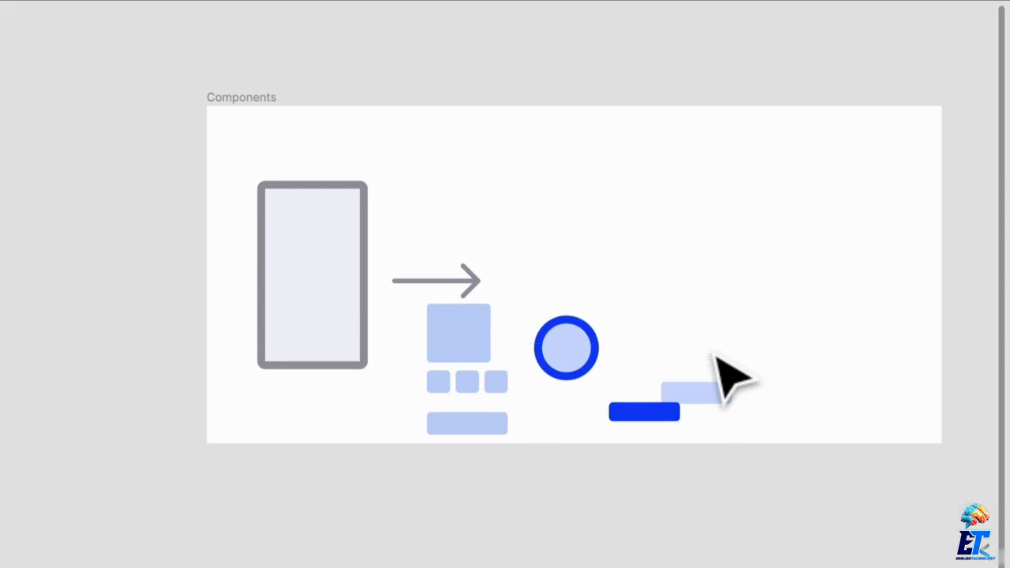
Step: Move the remaining loose light bar into the frame's upper area and stack two thinner copies of it above
left_click_drag(714, 389, 615, 135)
scroll(627, 254, "up", 3)
left_click_drag(630, 132, 630, 156)
left_click(678, 213)
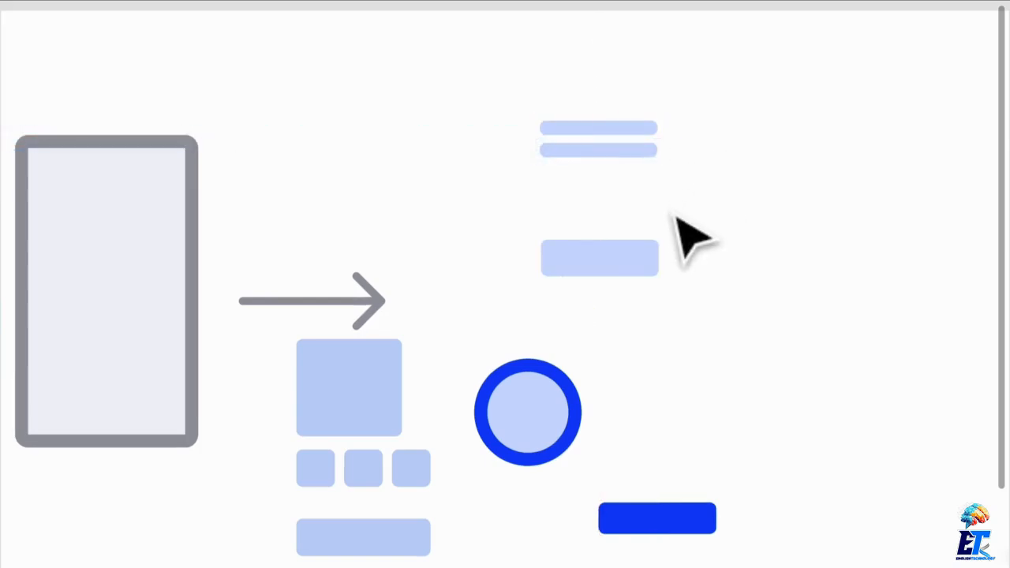
Step: Stack three 4 px high lines above the two thin bars, shortening the middle one and making the lowest 52 px wide
scroll(677, 213, "up", 2)
left_click_drag(633, 260, 635, 189)
scroll(636, 178, "right", 1)
scroll(641, 191, "left", 1)
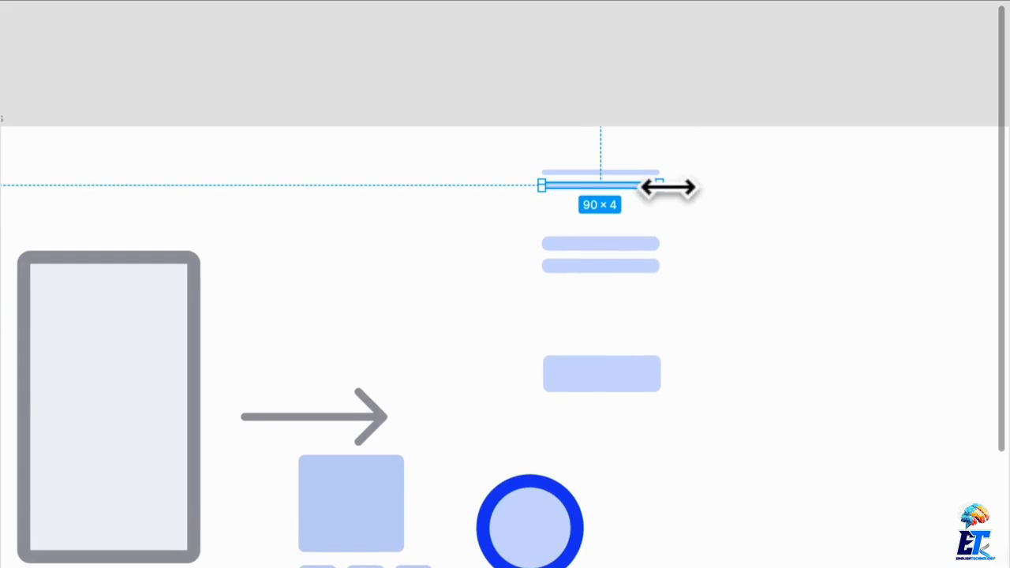
left_click_drag(664, 187, 615, 197)
key("alt")
scroll(636, 198, "down", 1)
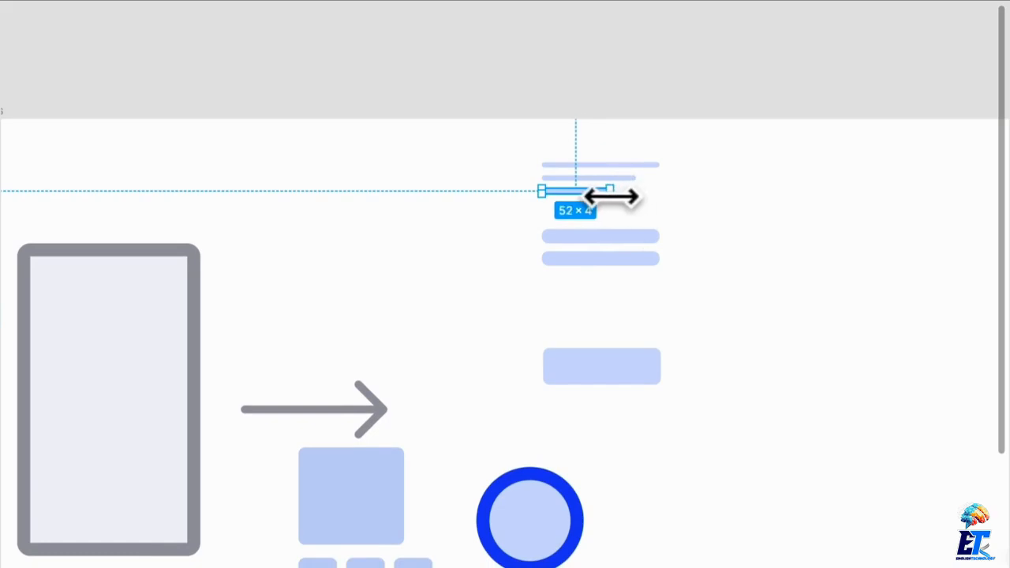
key("Escape")
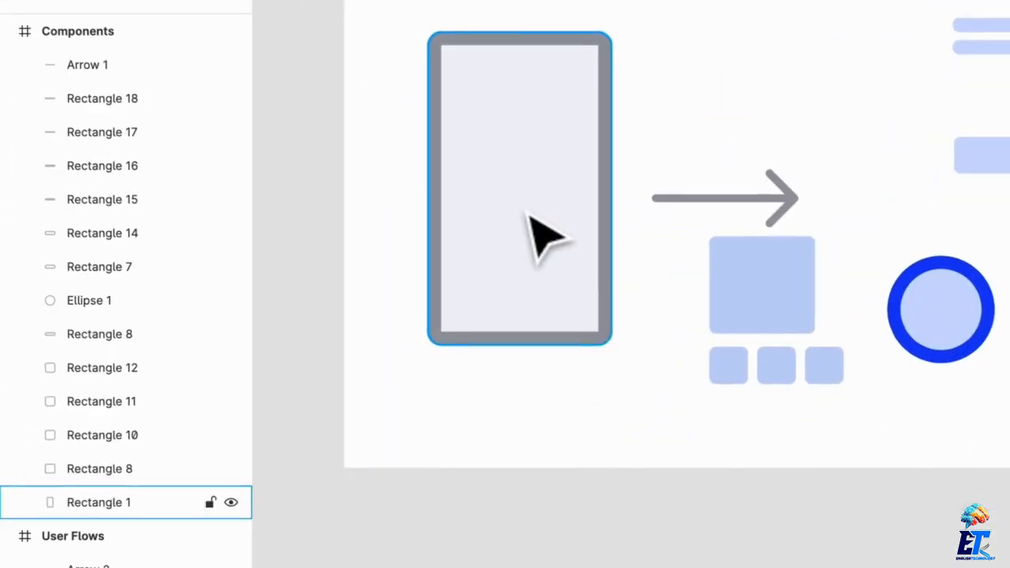
Step: Rename the remaining phone outline Screen Background and turn it into a component
left_click(117, 423)
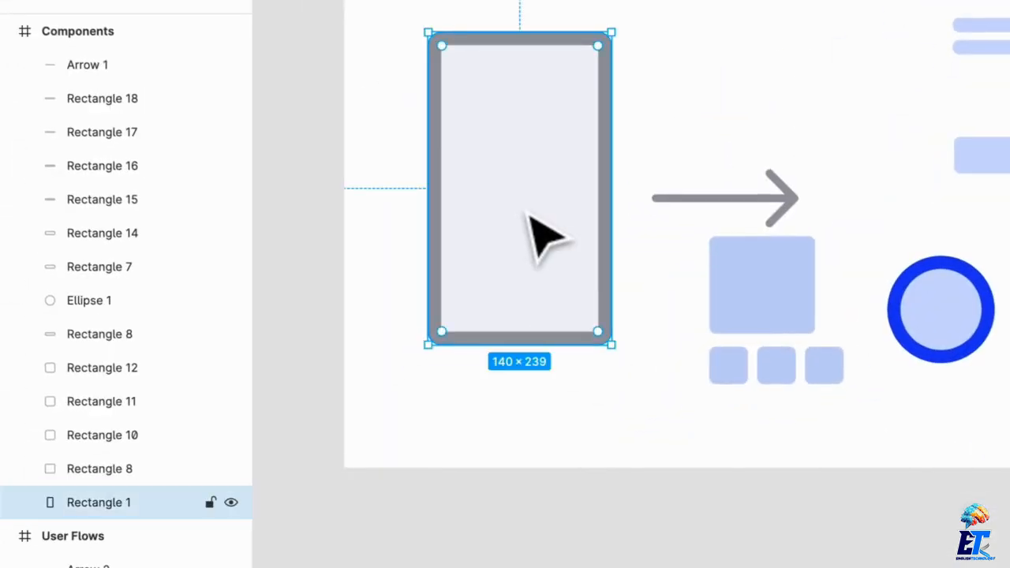
key("ctrl+r")
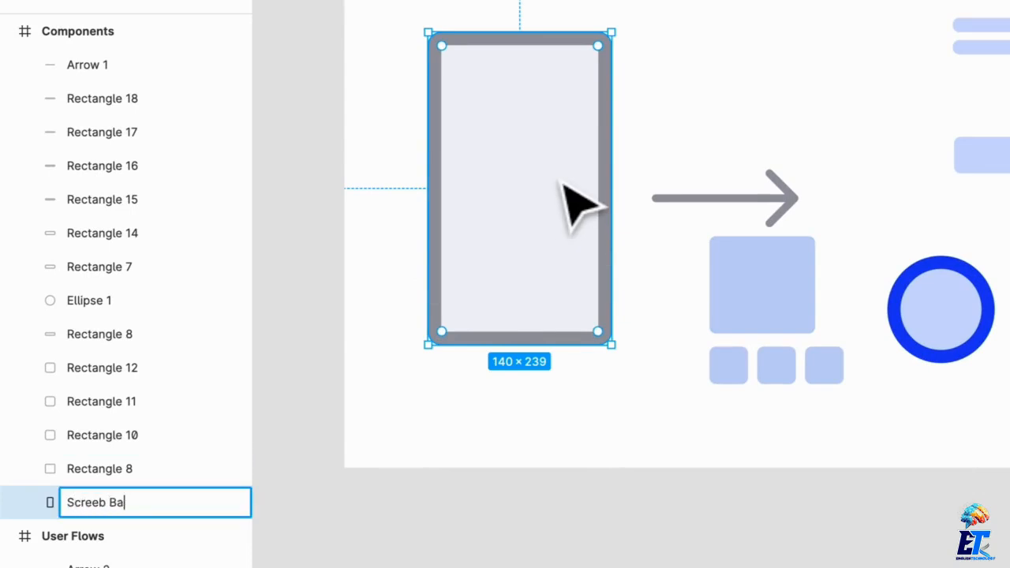
key("Return")
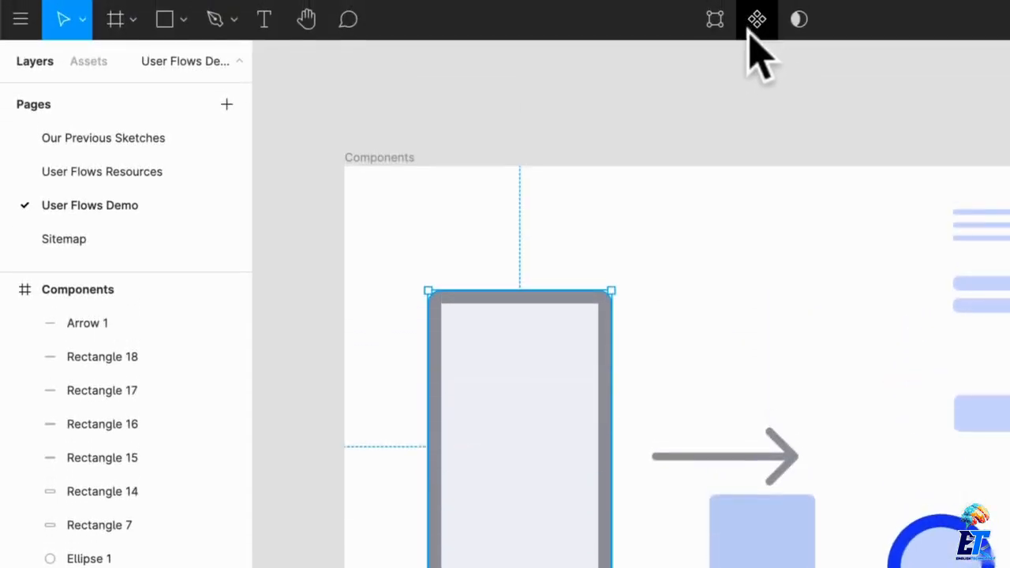
left_click(750, 32)
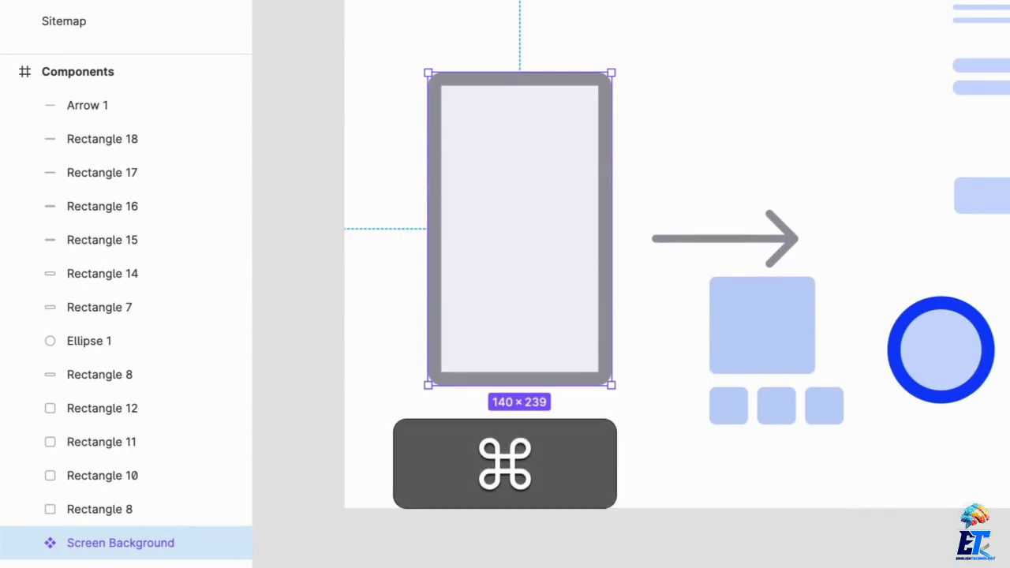
key("super+z")
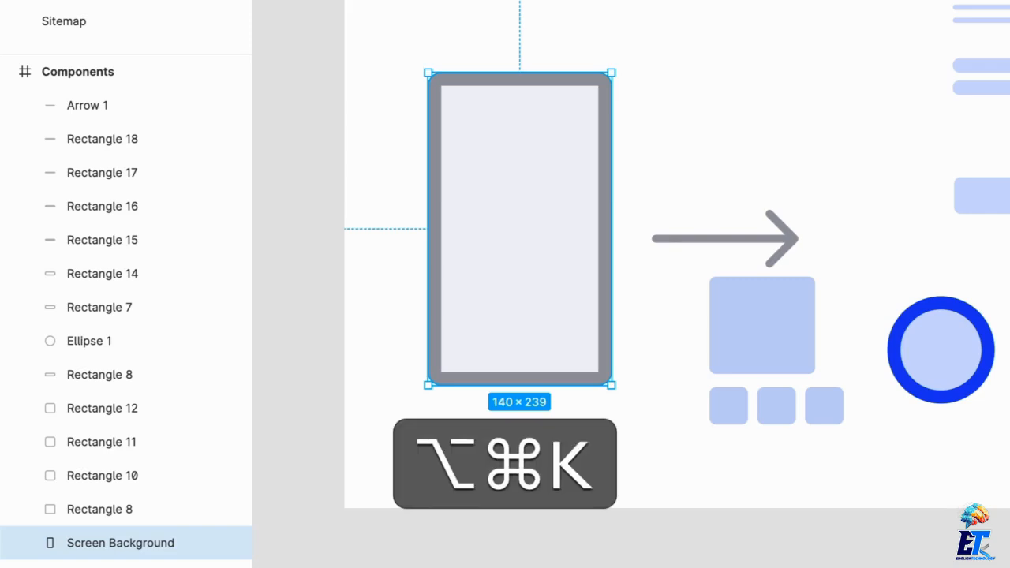
key("alt+super+k")
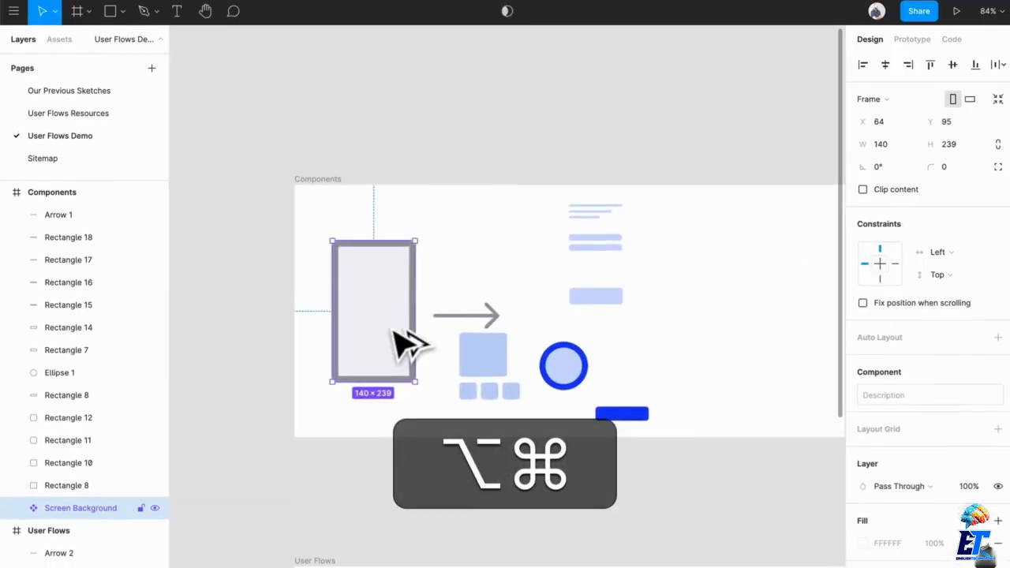
Step: Place an instance of the Screen Background component at X 708, Y 95 in the Components frame, and select the master component
left_click_drag(395, 332, 775, 341)
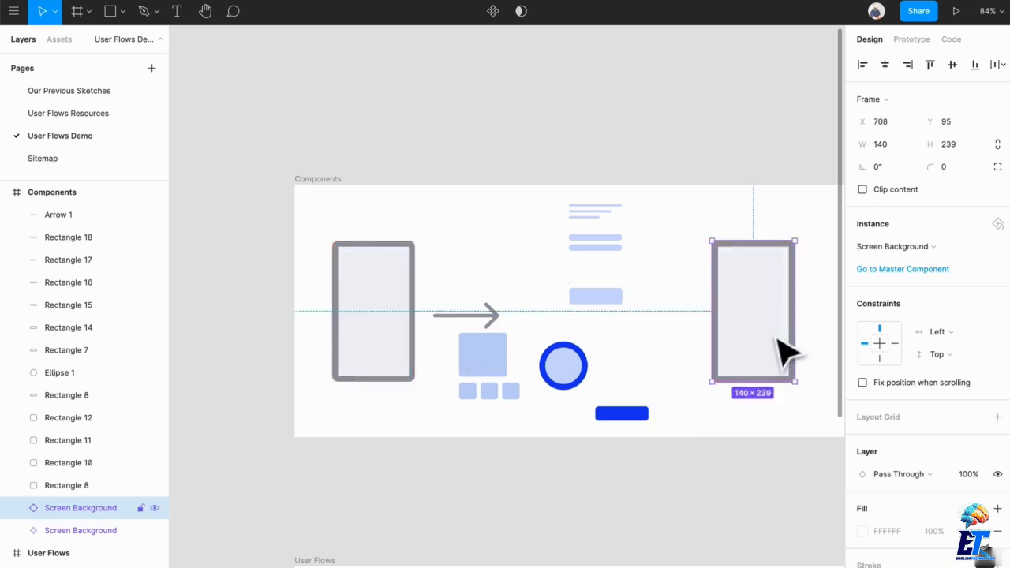
scroll(774, 340, "right", 2)
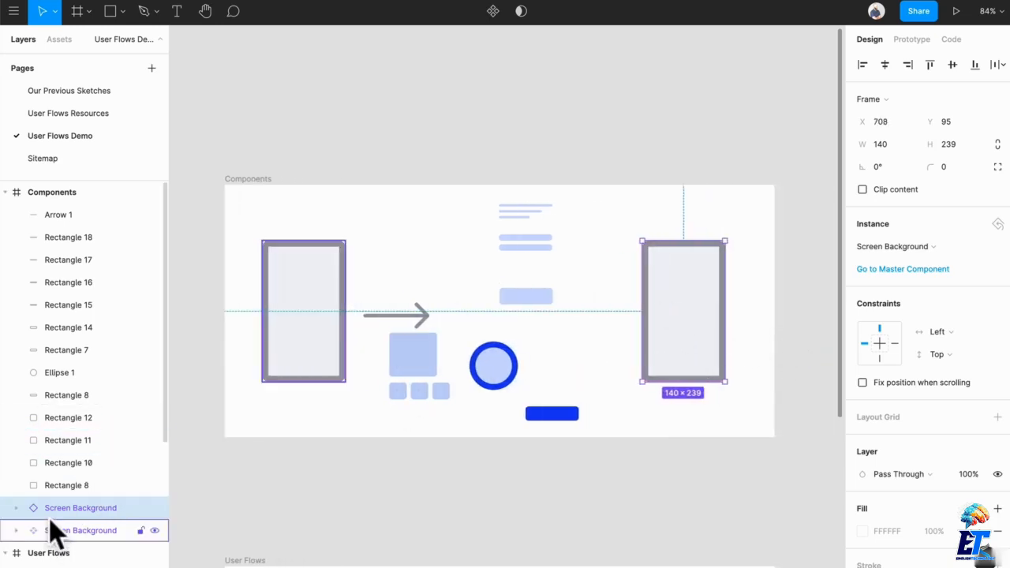
scroll(702, 322, "up", 5)
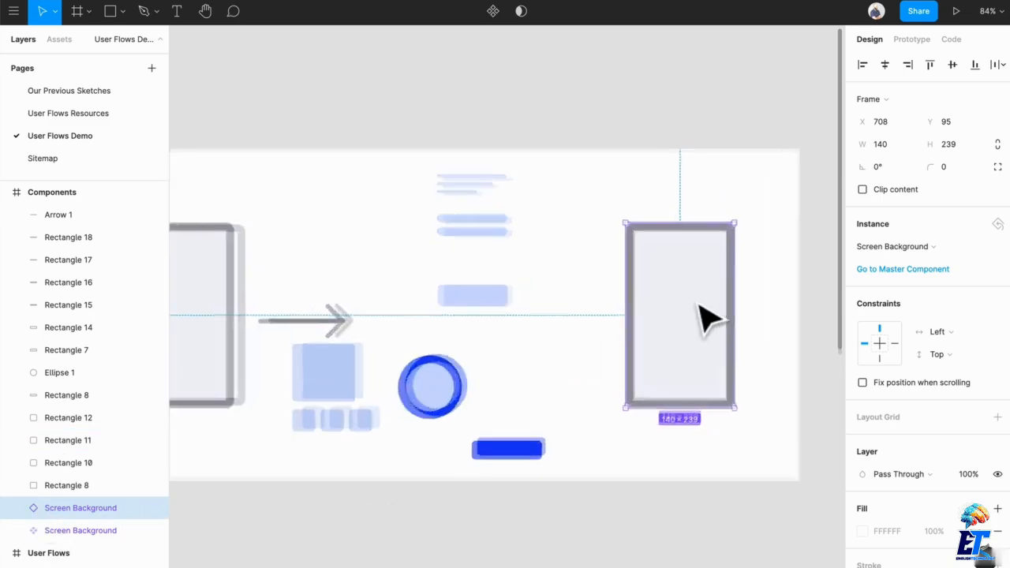
scroll(699, 306, "down", 3)
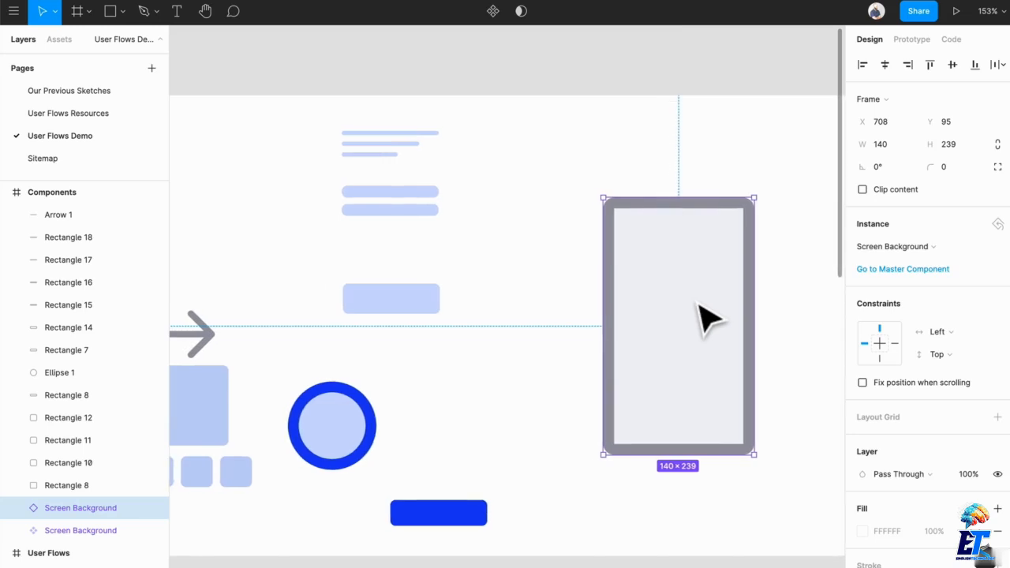
scroll(702, 319, "down", 3)
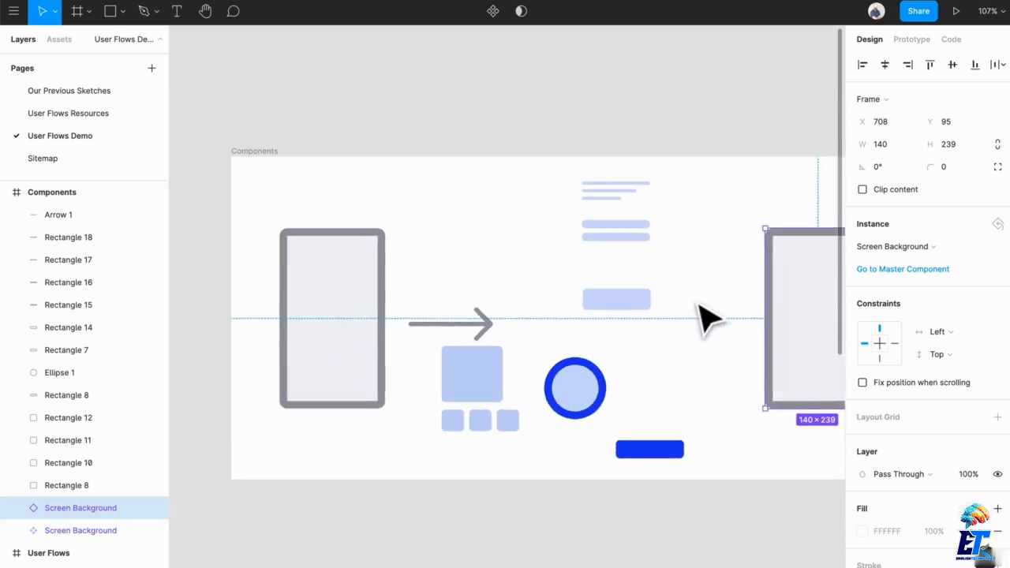
left_click(375, 316)
scroll(529, 342, "right", 4)
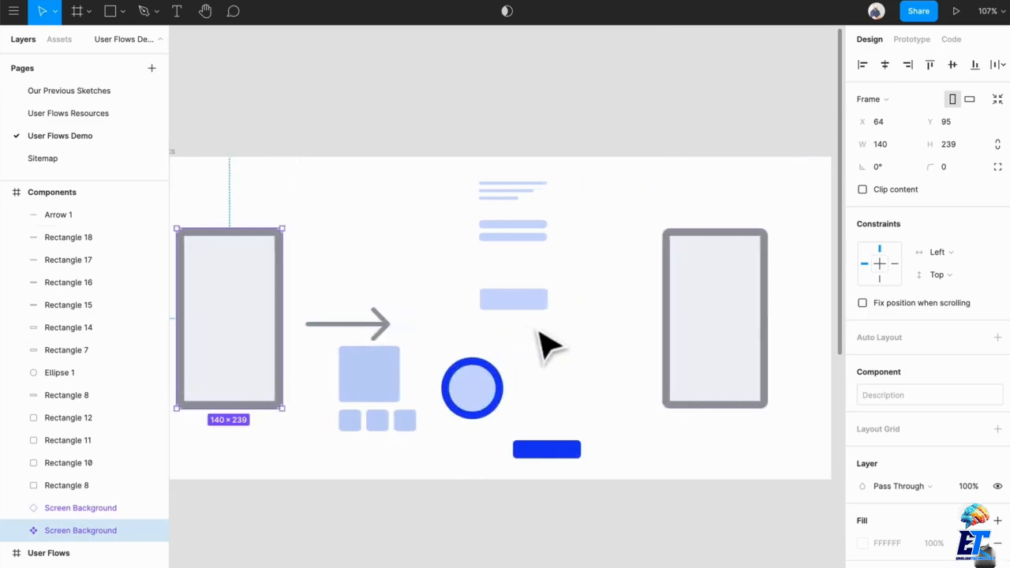
mouse_move(279, 282)
left_mouse_down()
mouse_move(216, 289)
mouse_move(282, 290)
left_mouse_up()
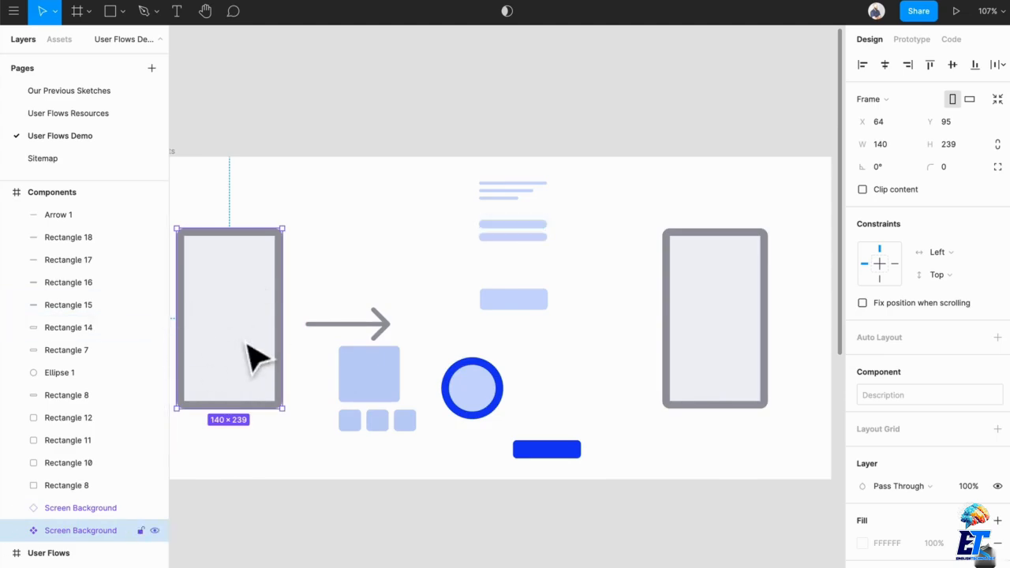
left_click(718, 340)
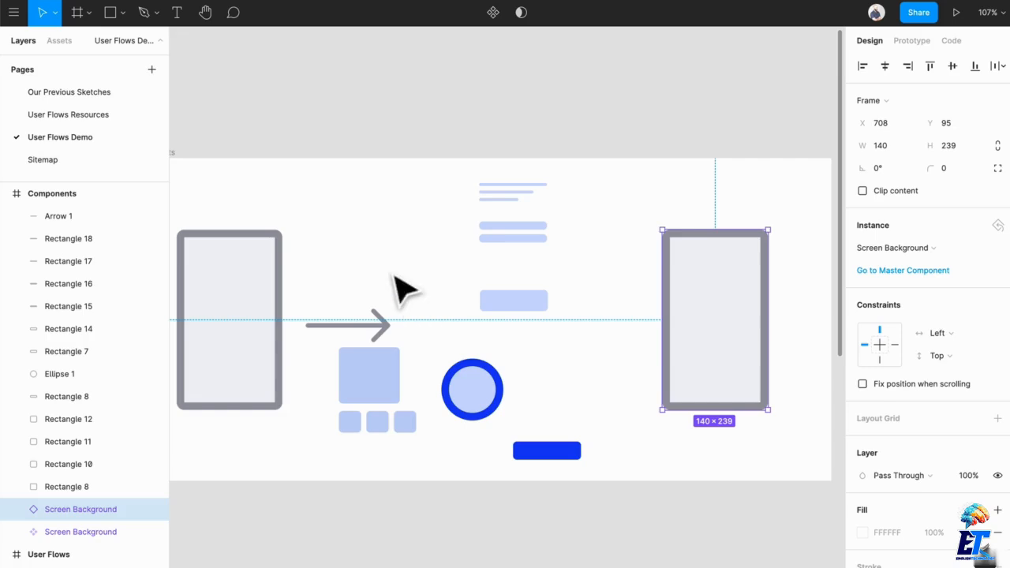
left_click(393, 276)
Step: Select the three thin text lines at the top of the Components frame and rename all three layers Text
scroll(403, 273, "left", 2)
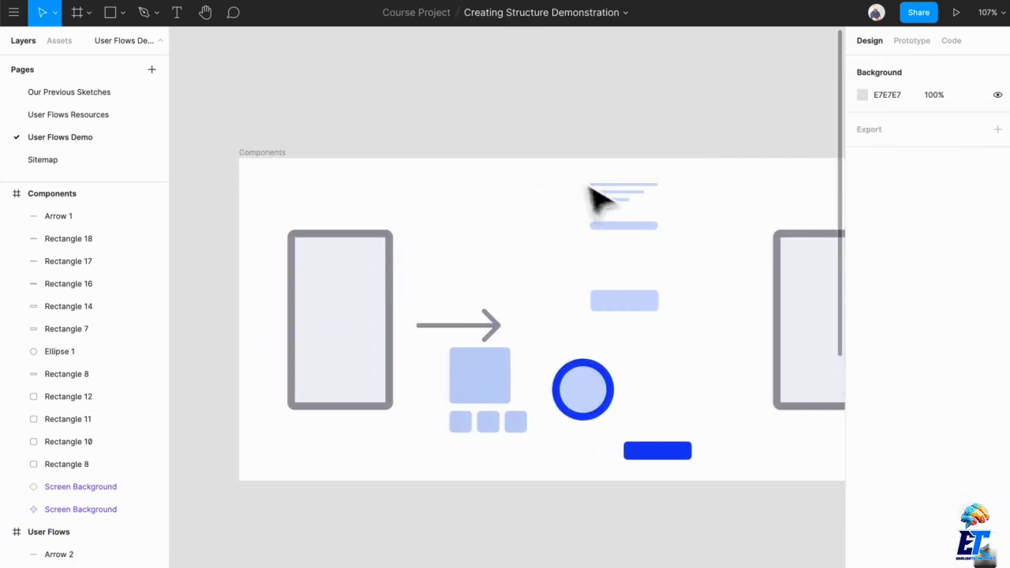
left_click_drag(584, 180, 676, 244)
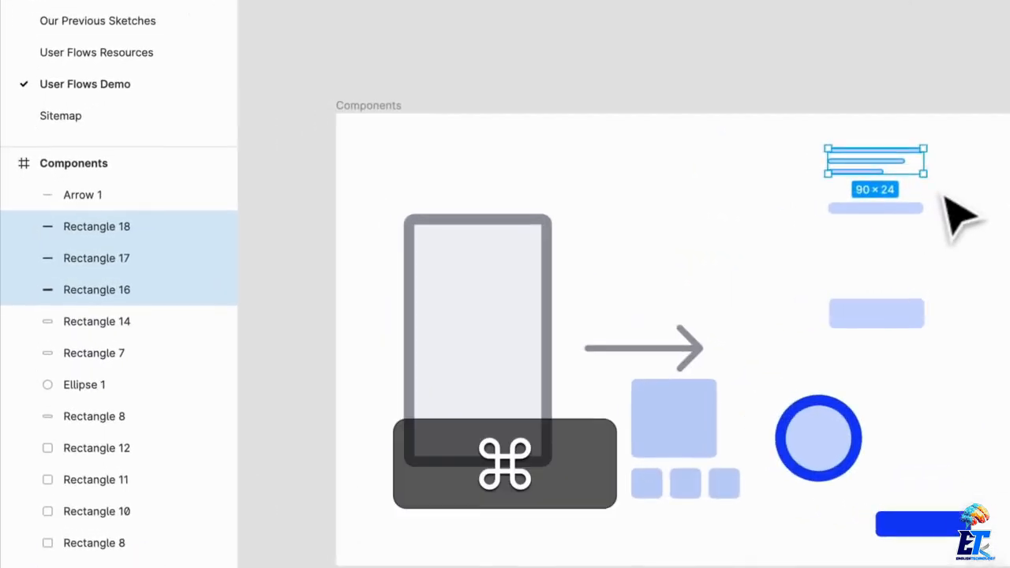
key("super+r")
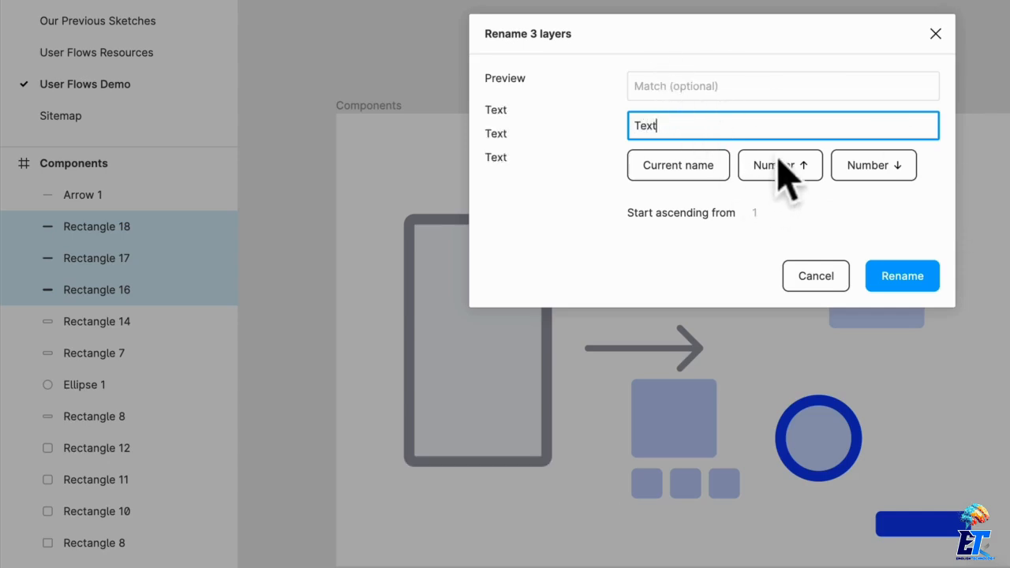
left_click(932, 284)
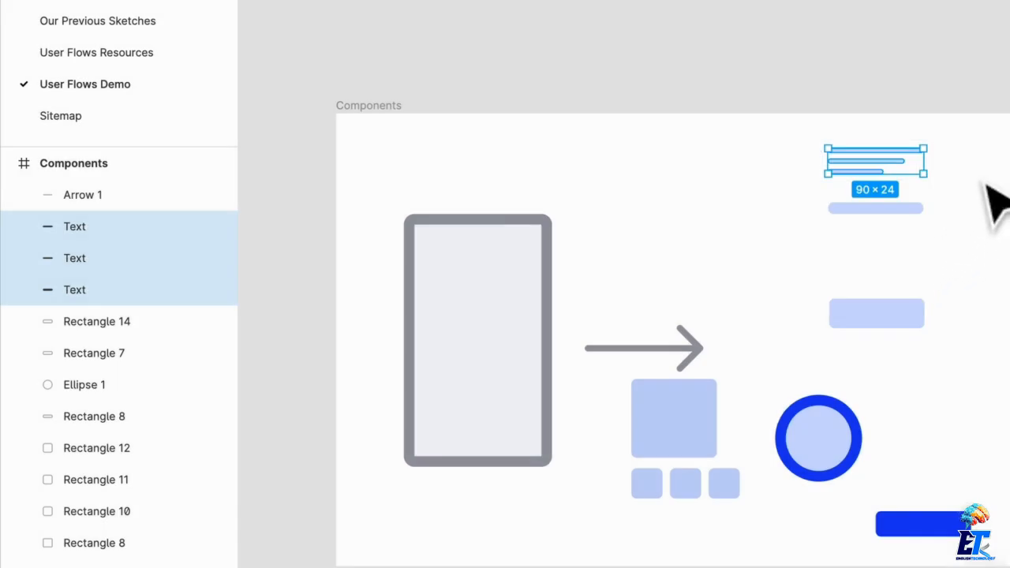
Step: Wrap the three Text lines in a frame, rename that frame Text and turn it into a component
key("alt+super+g")
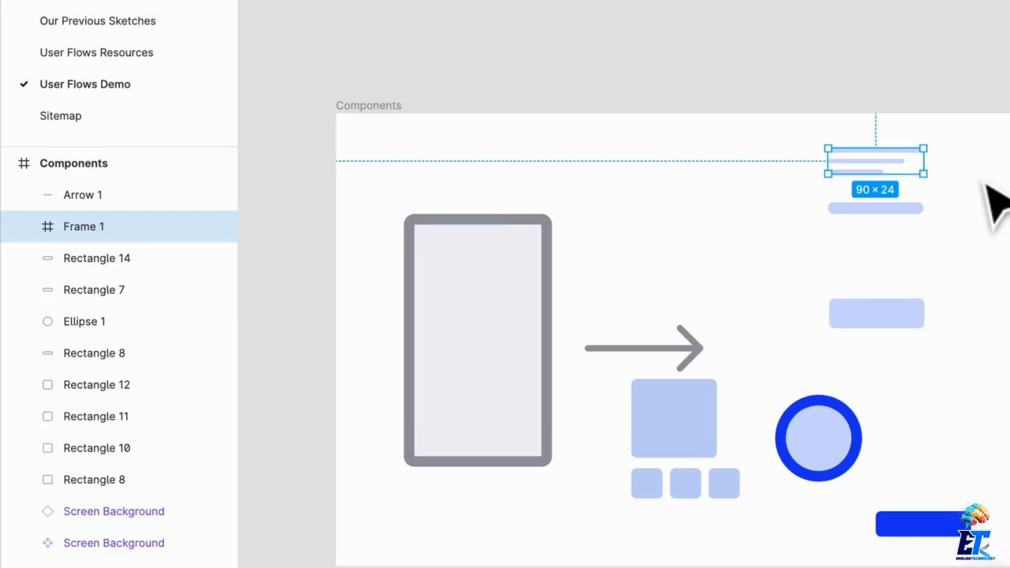
key("super+r")
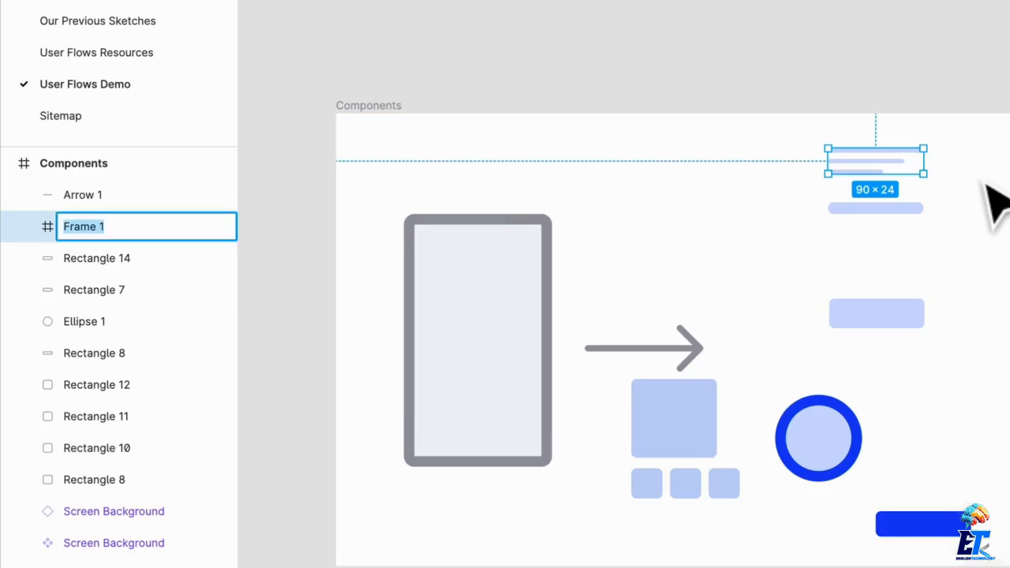
type("Text")
key("Return")
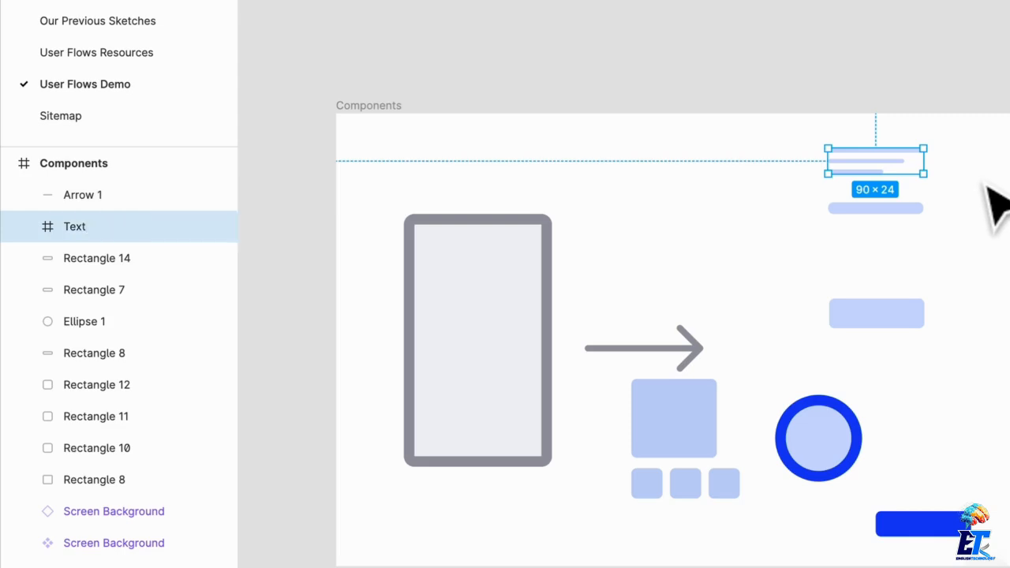
key("alt+super+k")
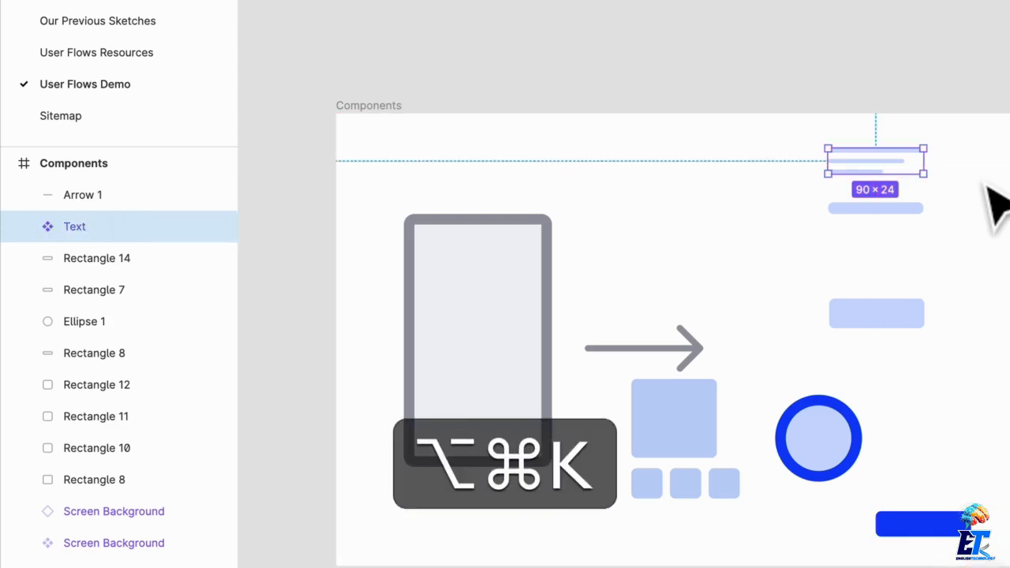
Step: Move the Text component beside the first phone outline, try an instance of it in the second phone outline and undo that instance
left_click_drag(891, 167, 801, 307)
key("super+z")
key("super+z")
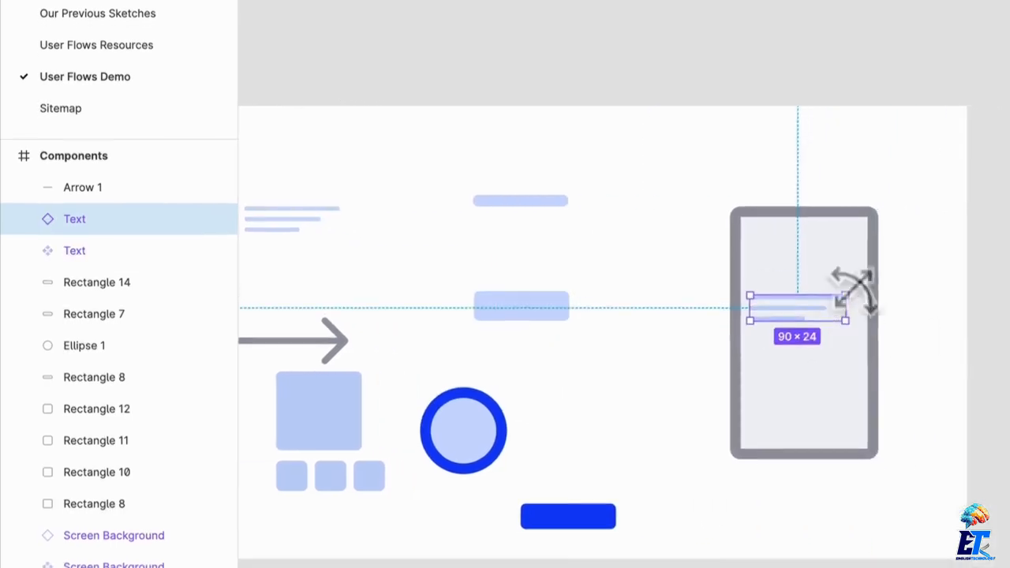
Step: Rename the arrow layer Arrow, turn it into a component and place it just below the Text lines
scroll(736, 226, "left", 3)
scroll(736, 229, "left", 3)
left_click_drag(769, 273, 770, 246)
key("super+r")
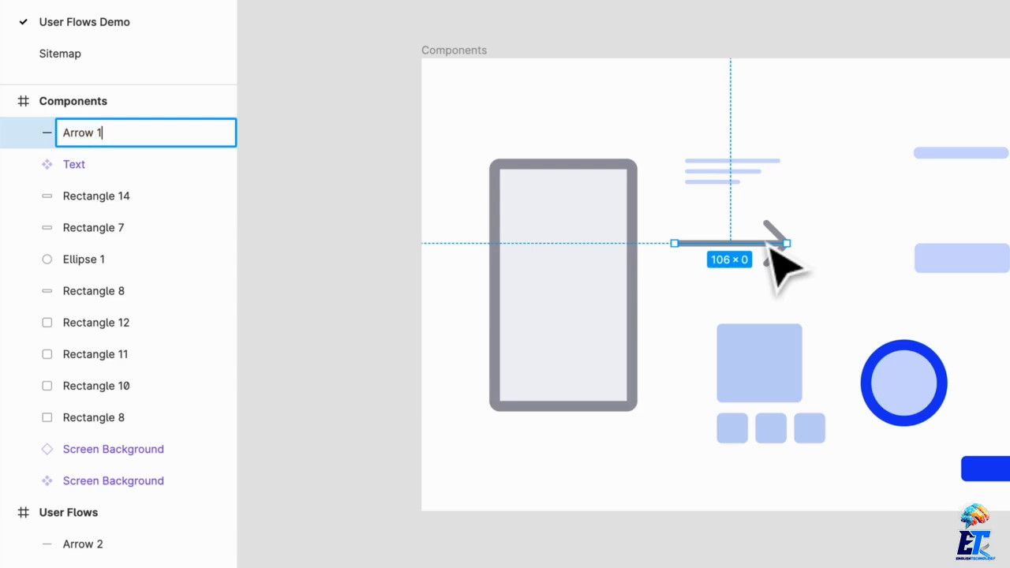
key("Return")
key("alt+super+k")
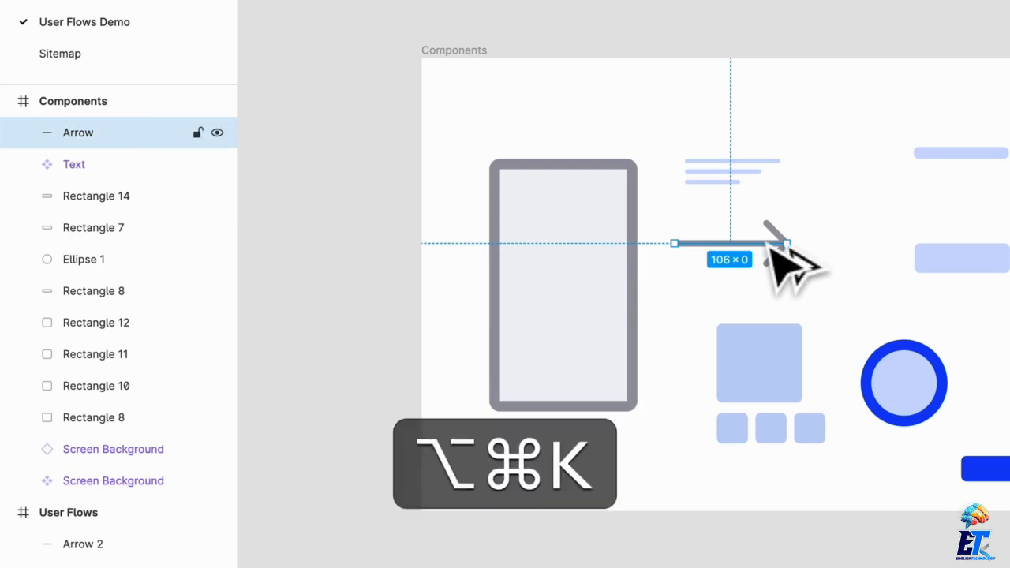
left_click_drag(772, 243, 783, 229)
Step: Move the large light blue square under the arrow, rename it Large Product and turn it into a component
left_click_drag(782, 384, 754, 335)
key("super+r")
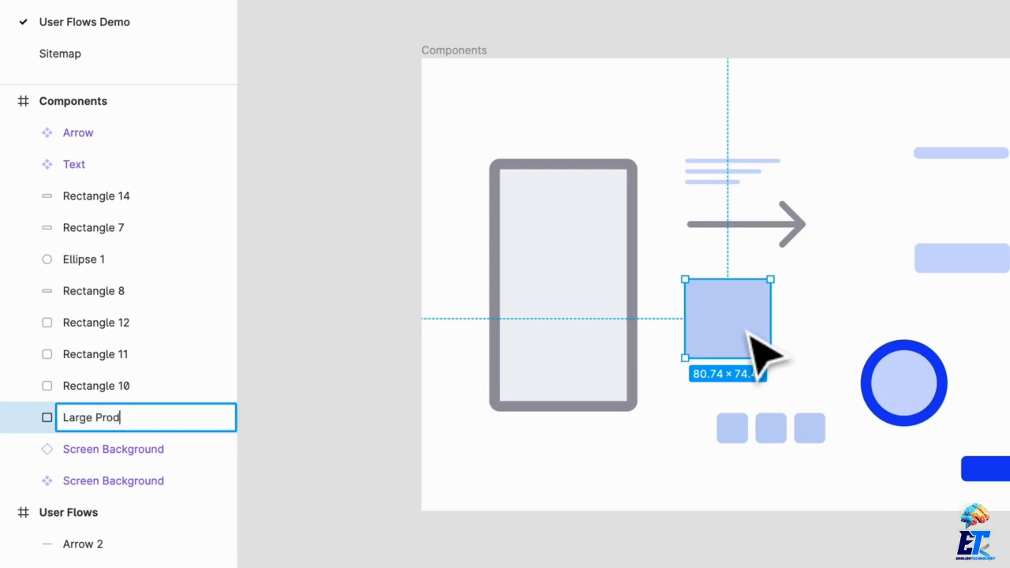
type("Large Product")
key("Return")
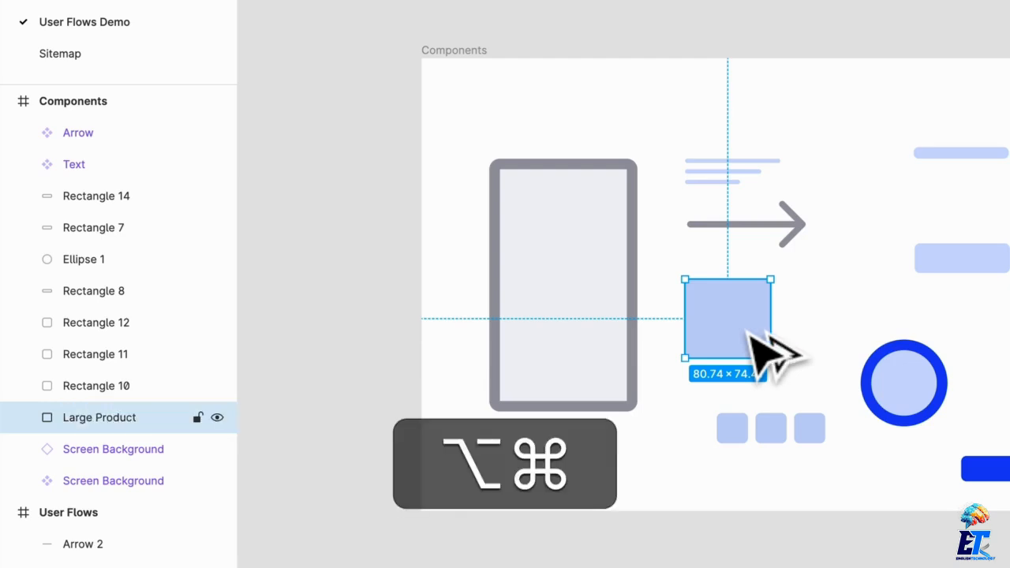
key("alt+super+k")
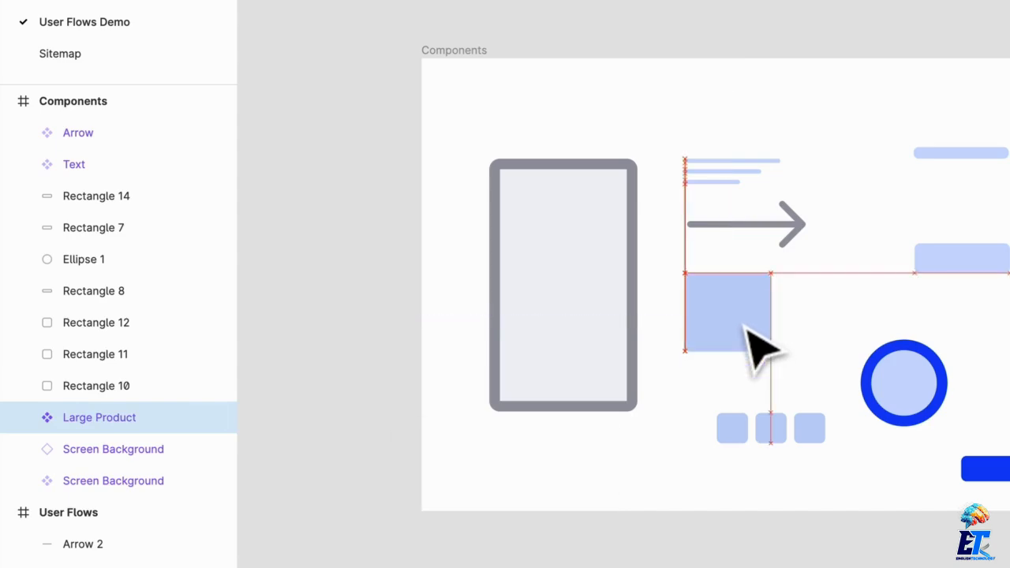
Step: Move the Arrow component beneath the first phone outline and raise the Large Product component to just below the Text lines
left_click(791, 221)
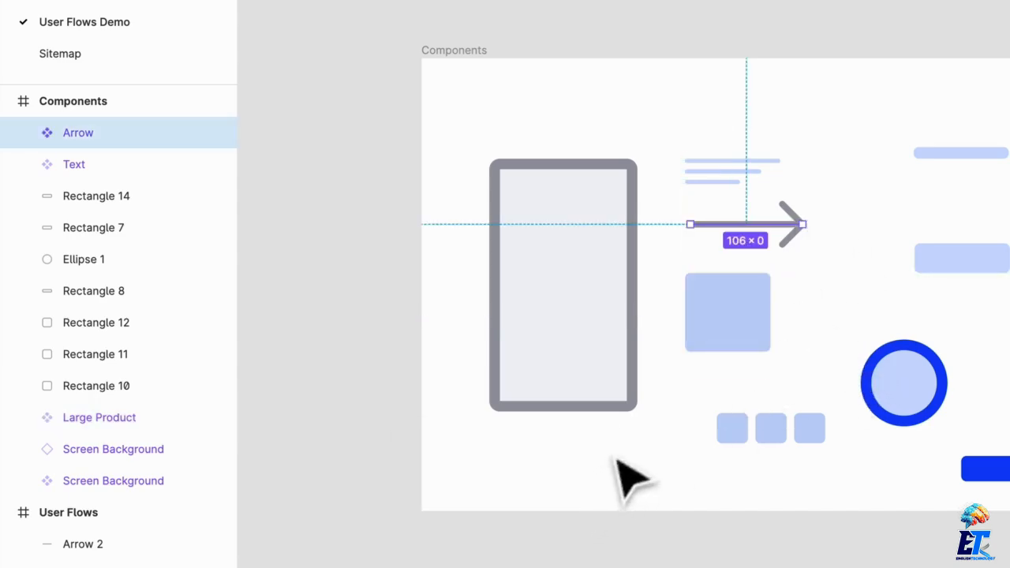
left_click_drag(785, 235, 602, 462)
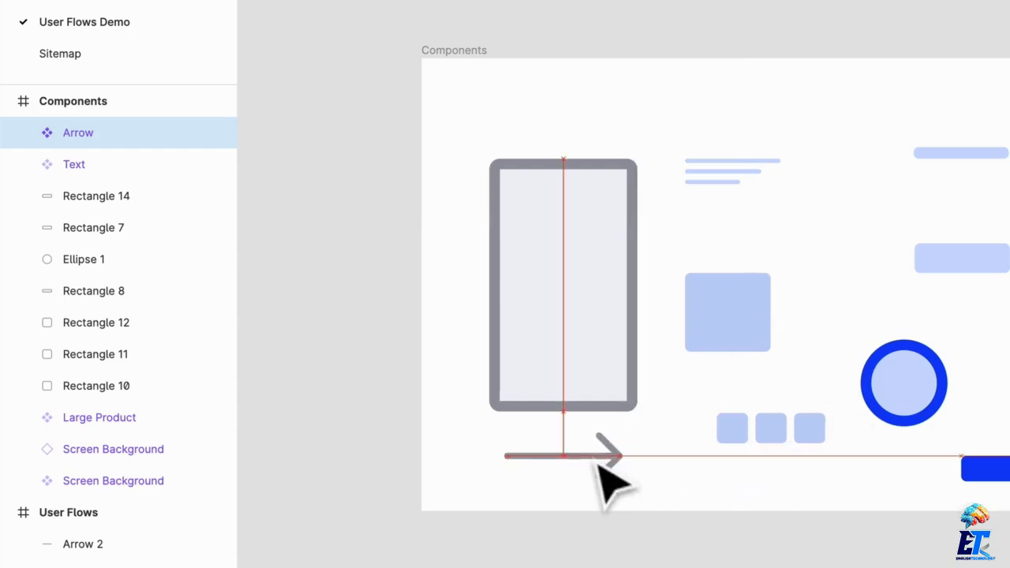
left_click(670, 484)
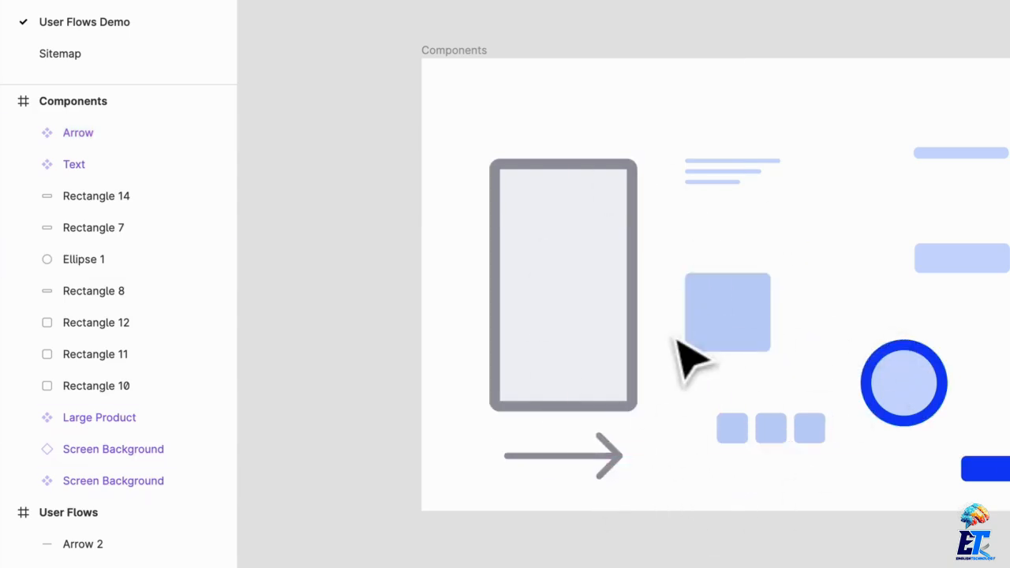
left_click_drag(703, 315, 708, 243)
Step: Move the thick light bar above the Text lines, rename it Headline and turn it into a component
left_click_drag(975, 153, 732, 139)
key("ctrl+r")
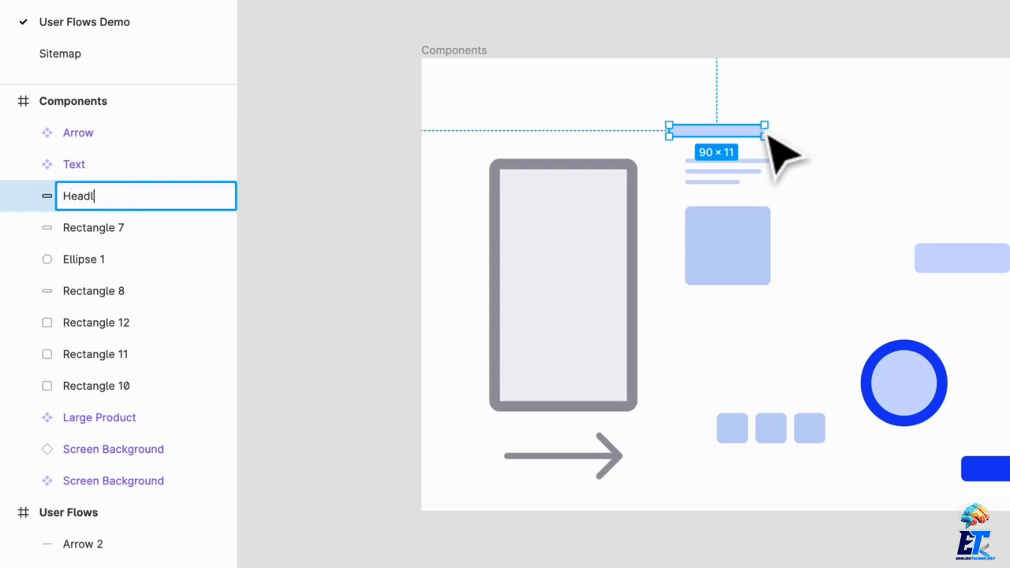
key("Escape")
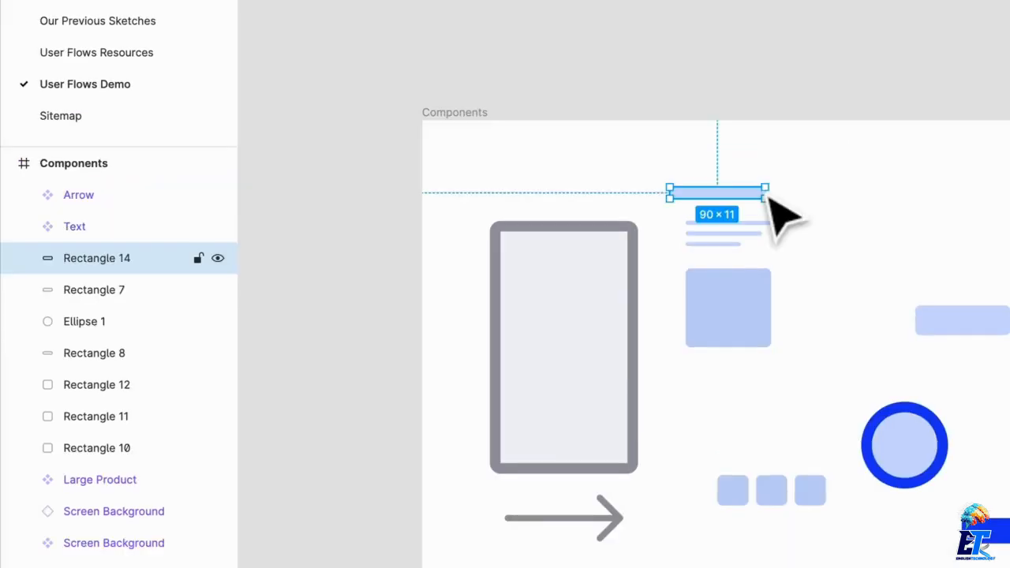
key("alt+super+k")
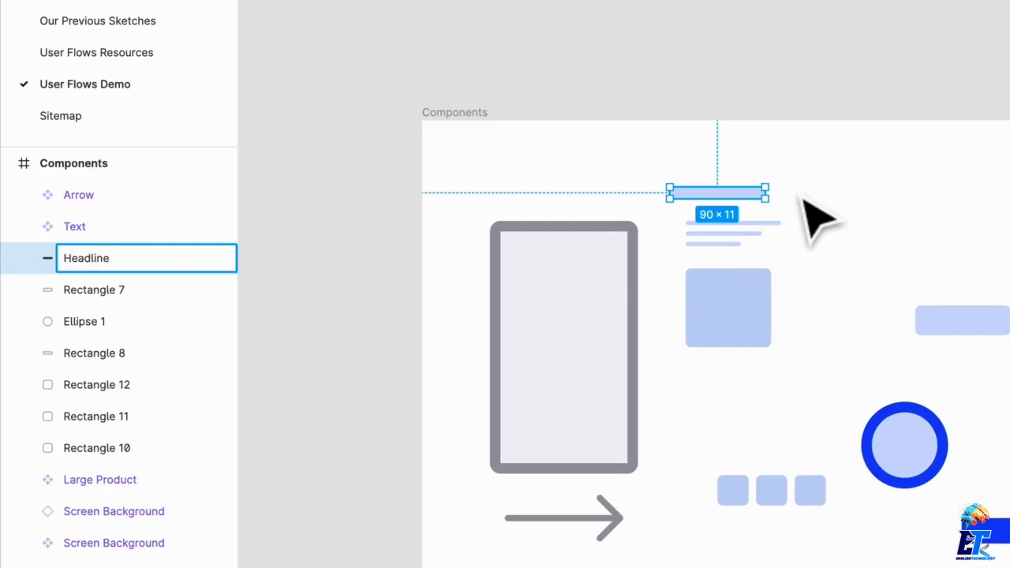
key("Return")
key("alt+super+k")
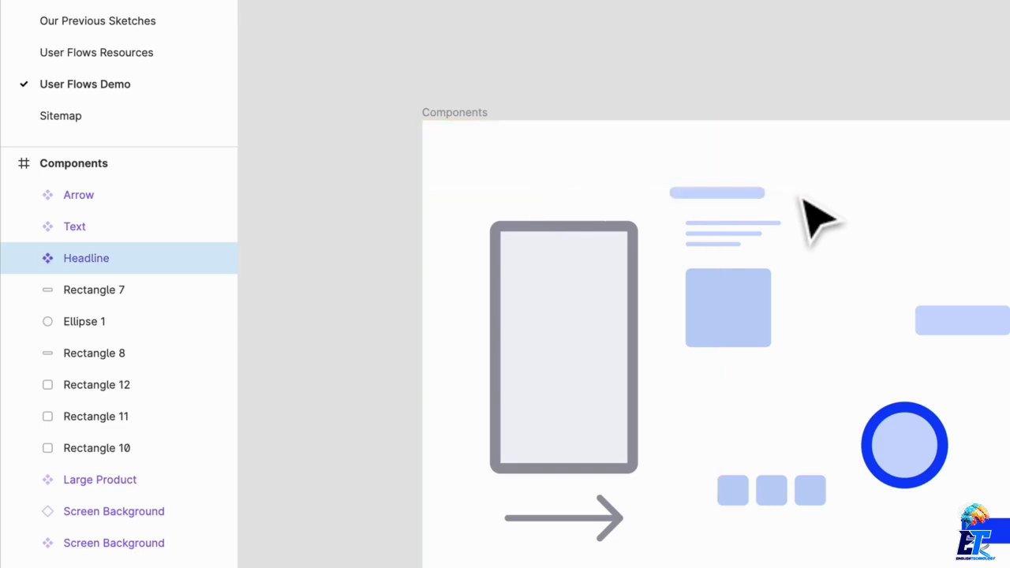
Step: Align the Headline component with the edges of the Text lines, directly above them
scroll(769, 229, "up", 2)
left_click_drag(744, 187, 775, 210)
left_click_drag(775, 132, 775, 133)
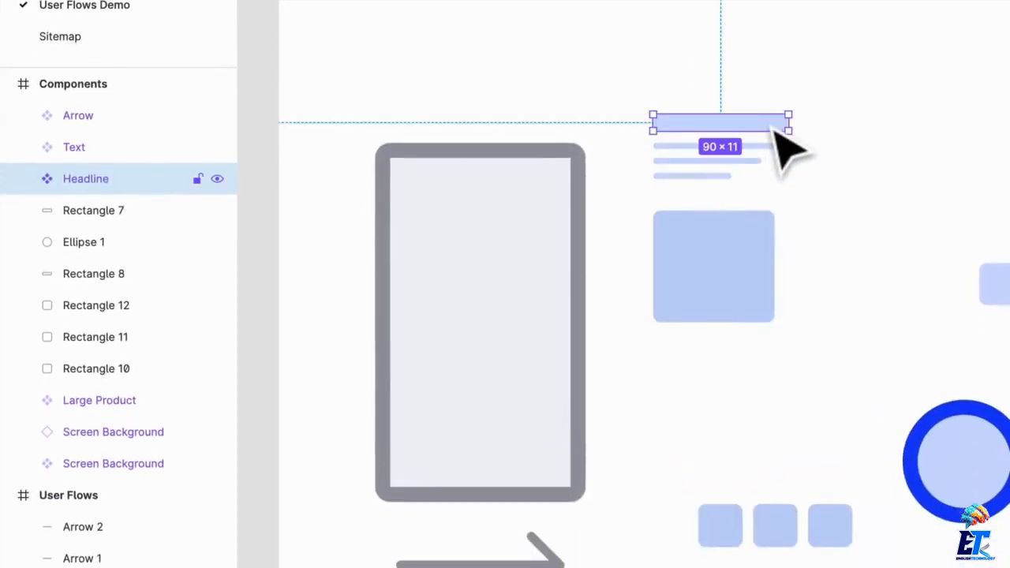
left_click(856, 144)
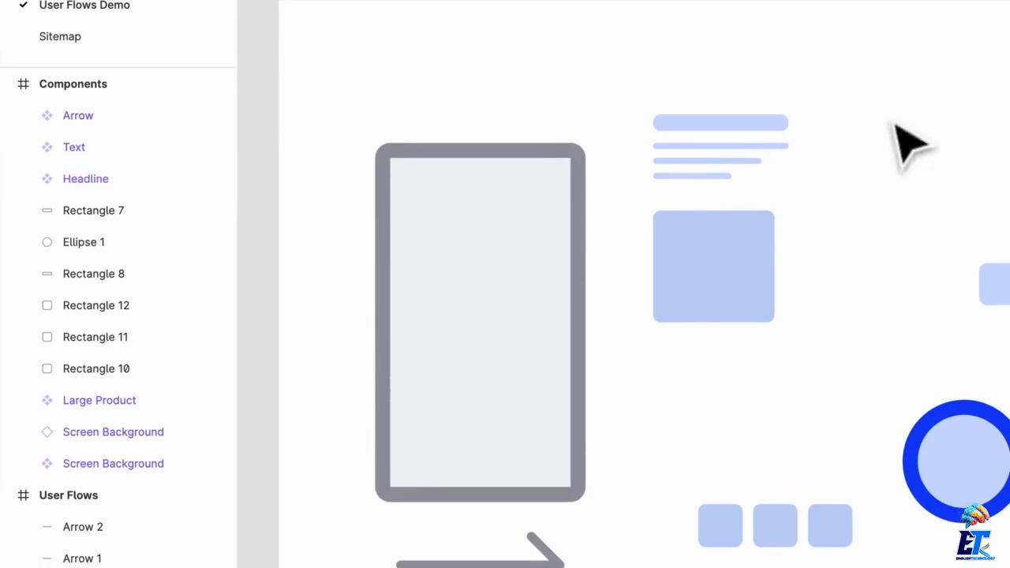
Step: Move the Headline and Text components up together, and bring the Large Product component up beneath them, left-aligned
scroll(868, 158, "down", 2)
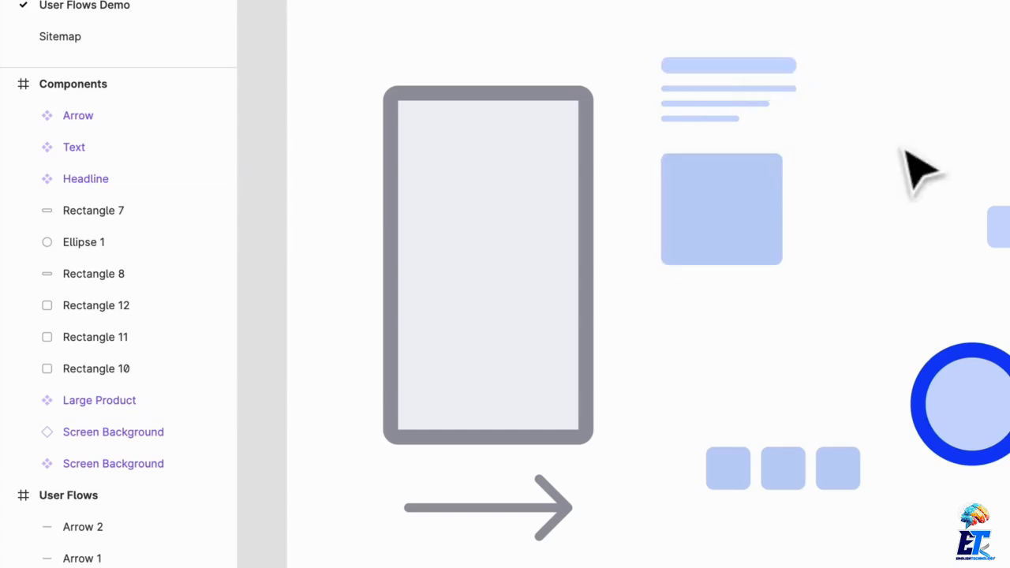
left_click_drag(844, 148, 669, 70)
left_click_drag(752, 56, 749, 1)
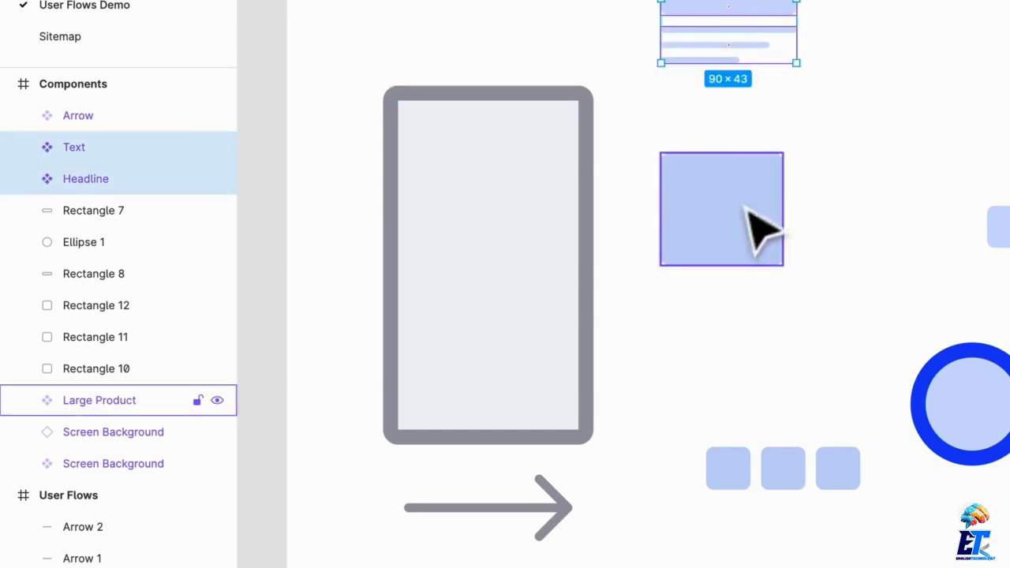
left_click_drag(745, 207, 721, 170)
left_click(815, 229)
left_click(856, 120)
Step: Move the 90 × 28 light rectangle below Large Product, rename it Field and turn it into a component
scroll(856, 120, "left", 1)
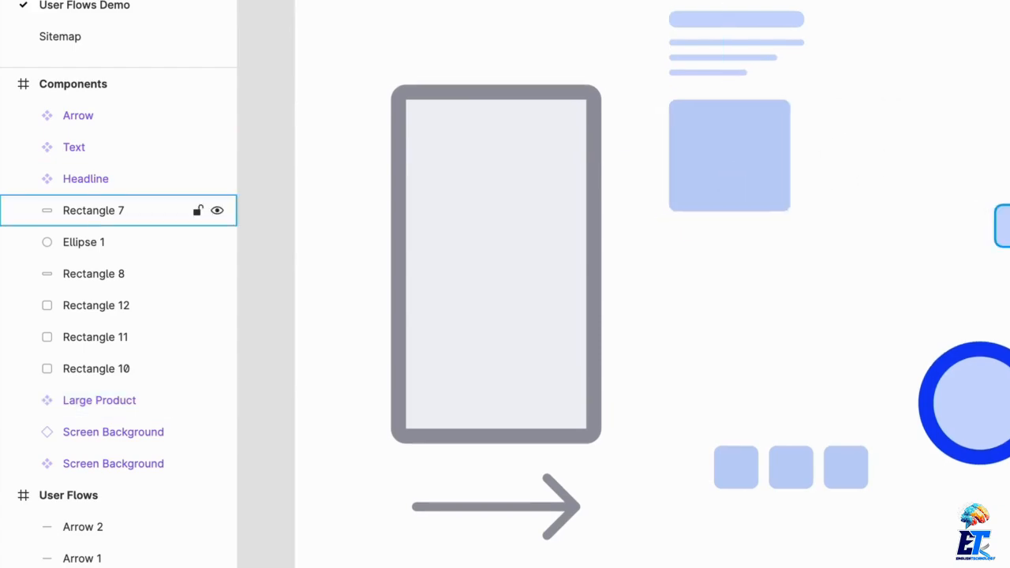
left_click_drag(1001, 225, 773, 275)
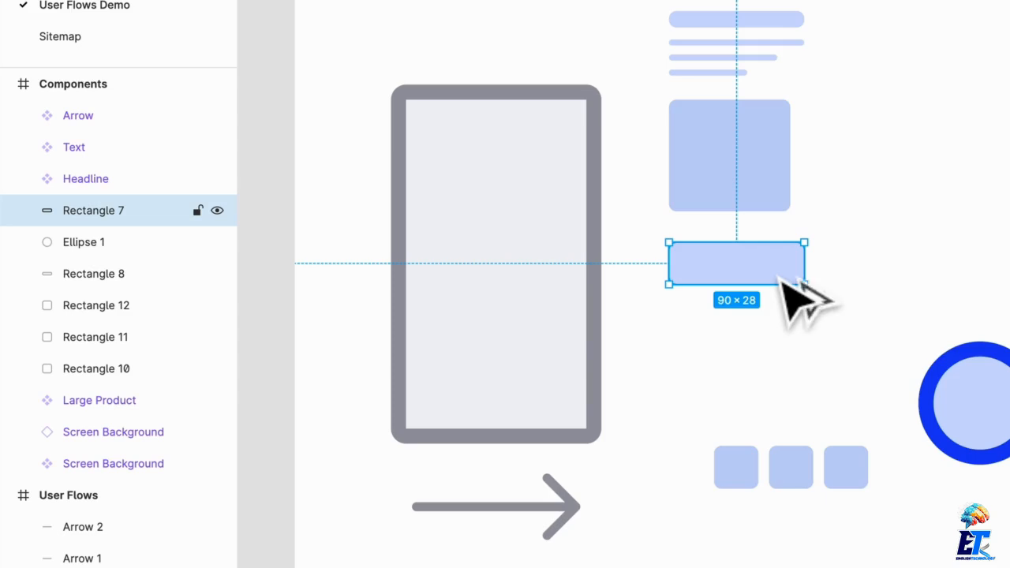
key("ctrl+r")
type("Fiel")
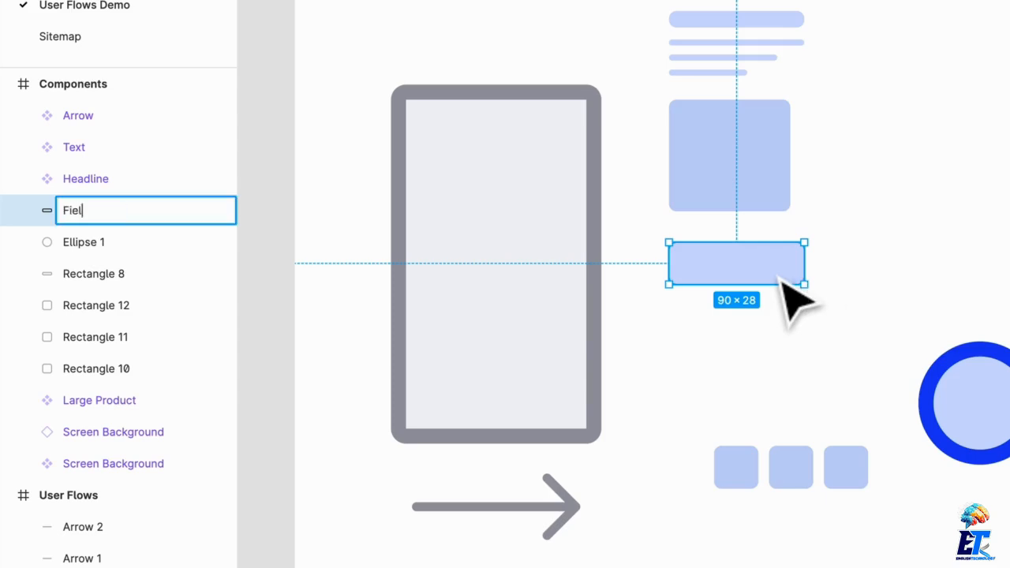
type("d")
key("Return")
key("alt+super+k")
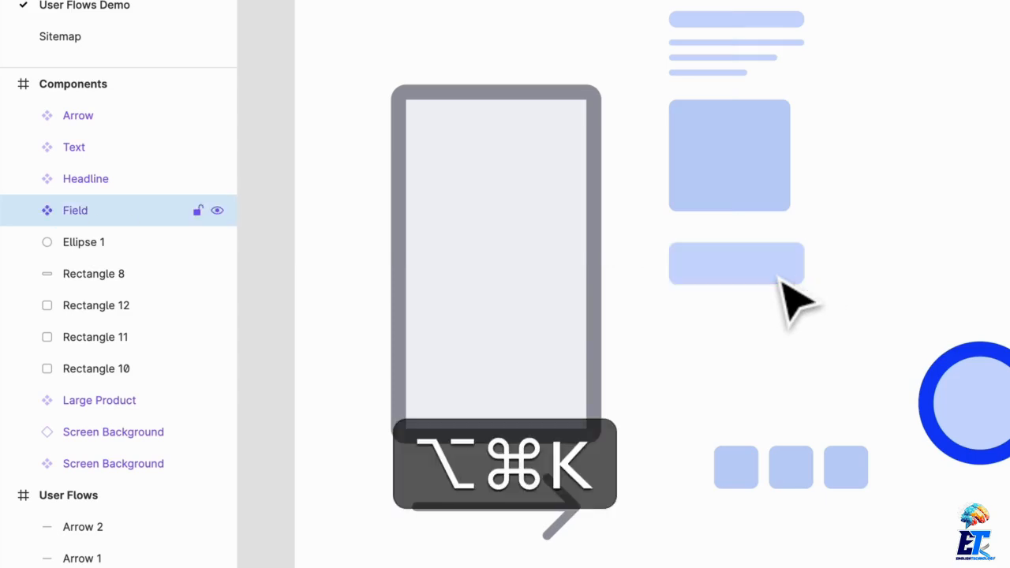
Step: Nudge the Field component up toward Large Product and shrink the rectangle inside it to about two thirds of its height
left_click_drag(779, 278, 771, 266)
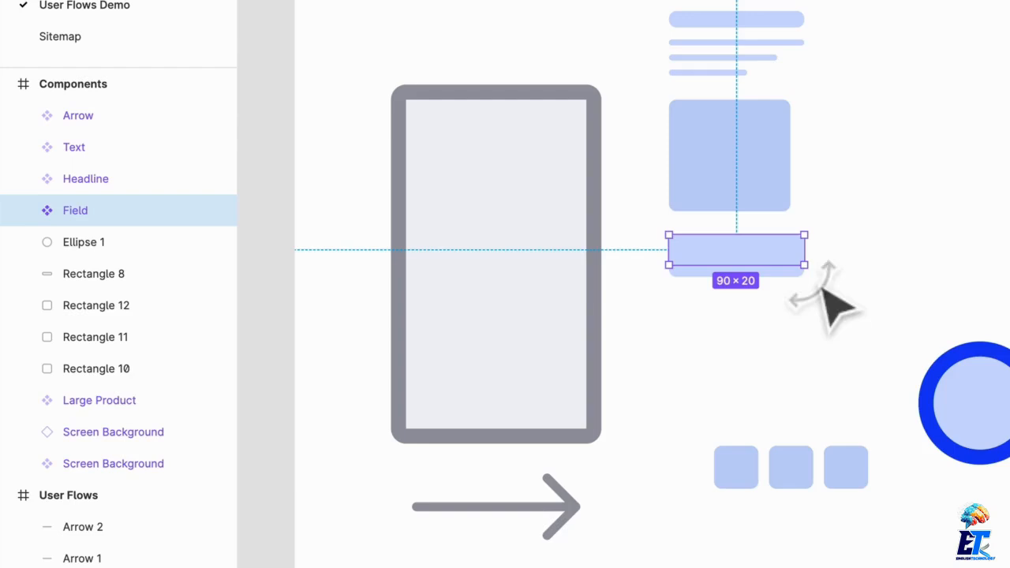
key("super+z")
double_click(402, 311)
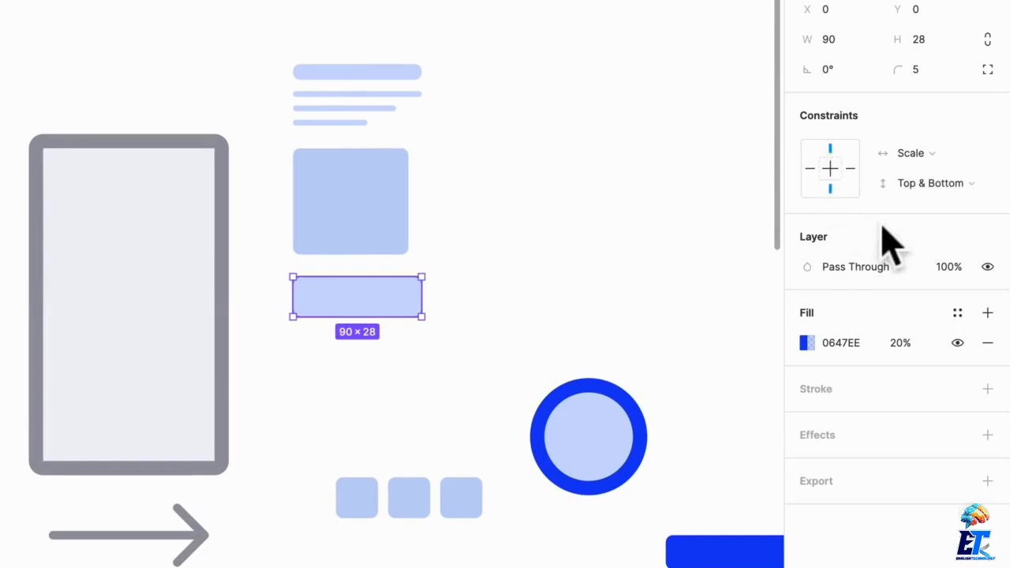
left_click_drag(374, 314, 374, 302)
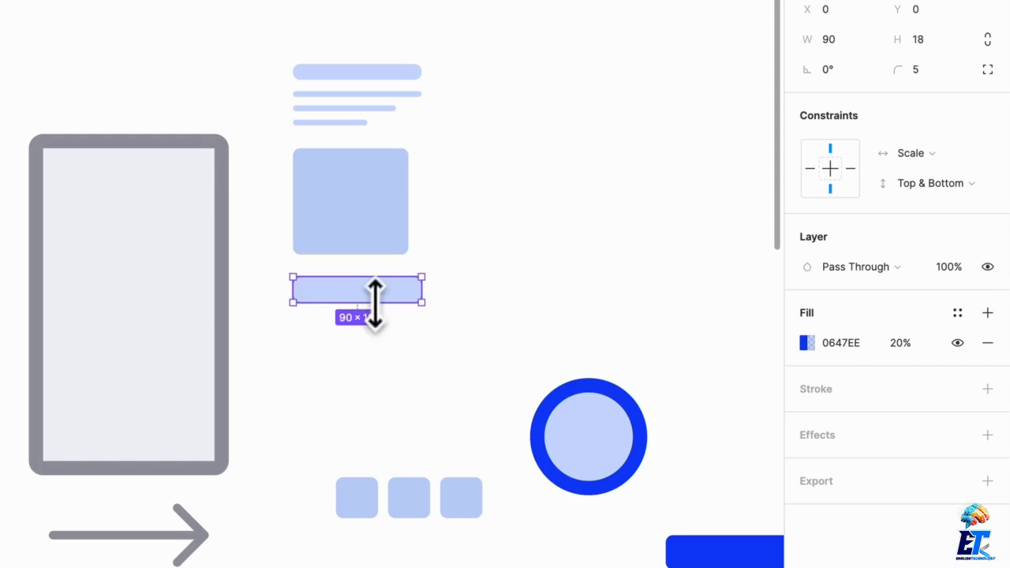
left_click(491, 335)
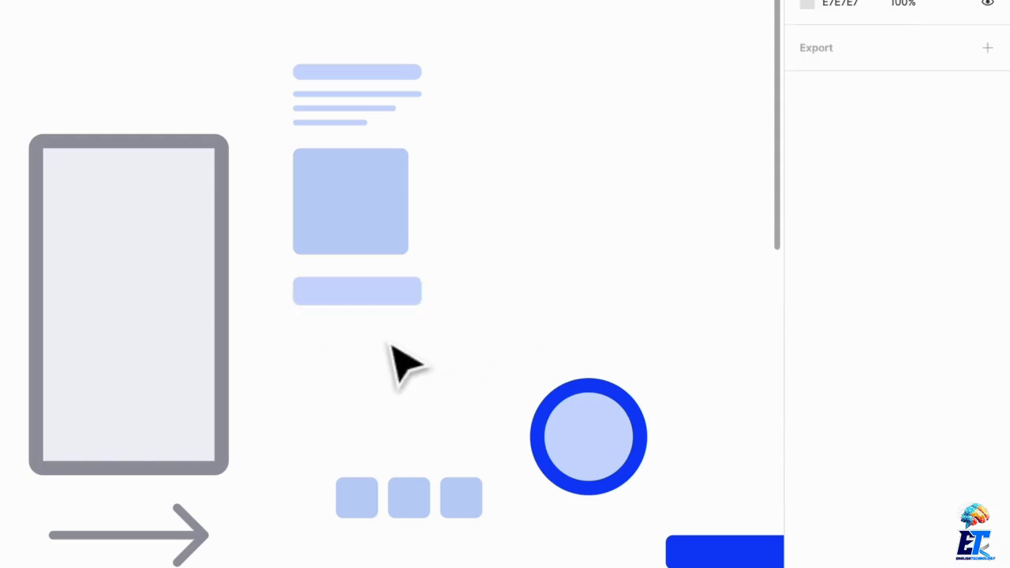
left_click(331, 211)
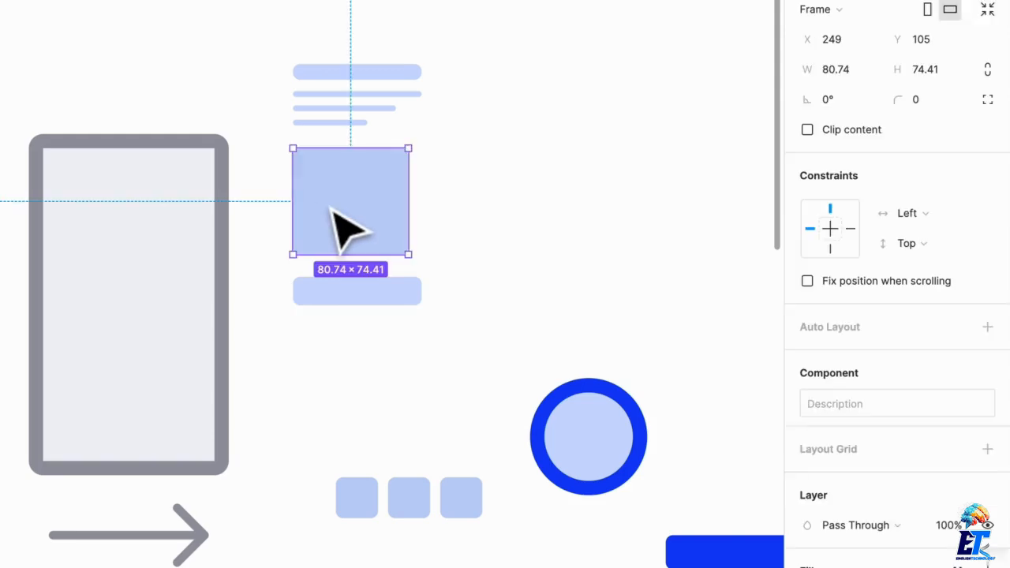
left_click_drag(358, 259, 392, 247)
key("ctrl+z")
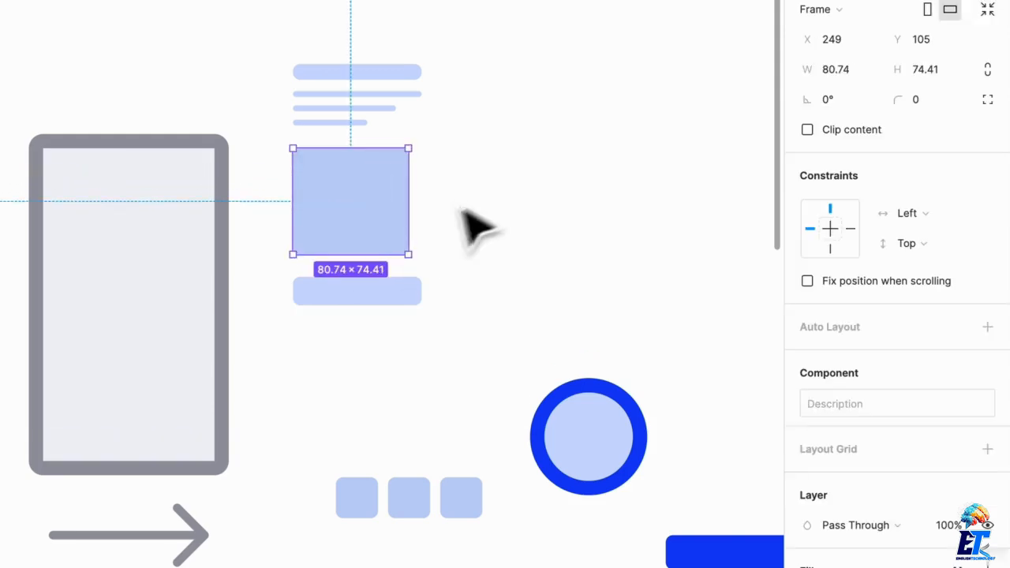
Step: Move the three small squares together beneath the Field component, left-aligned, and rename all three layers Small Products
left_click_drag(319, 435, 444, 388)
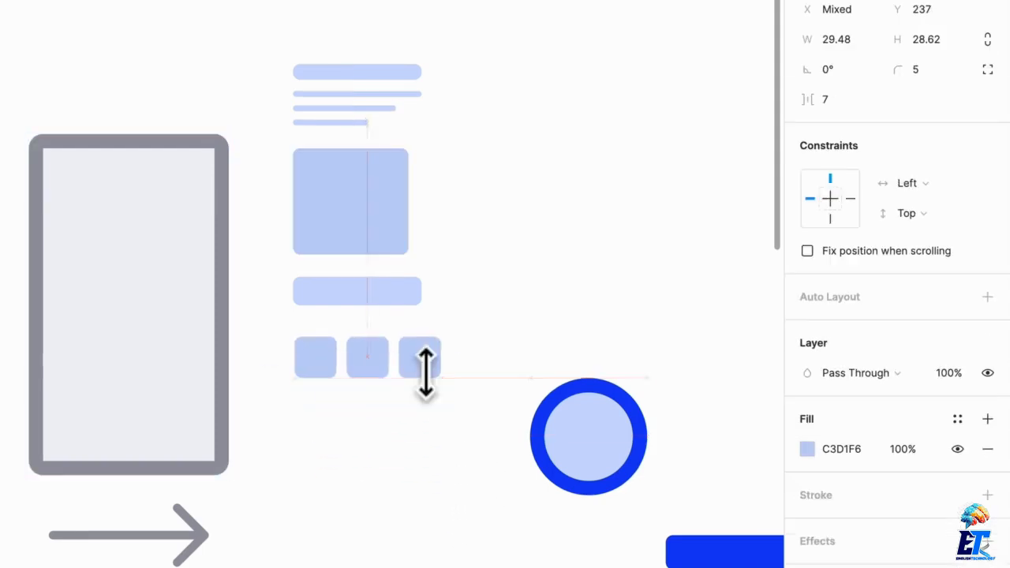
key("super")
key("super+r")
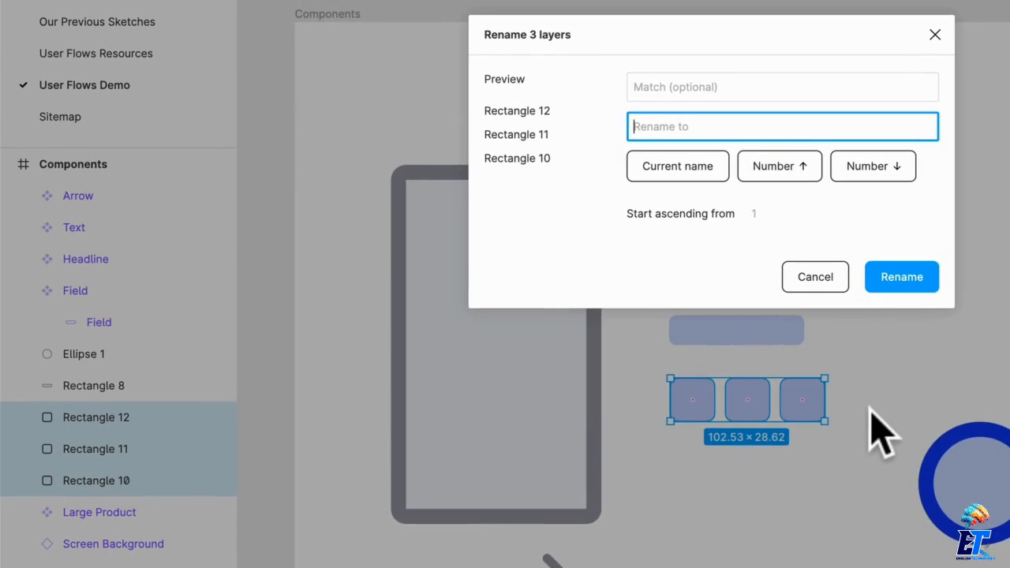
key("Escape")
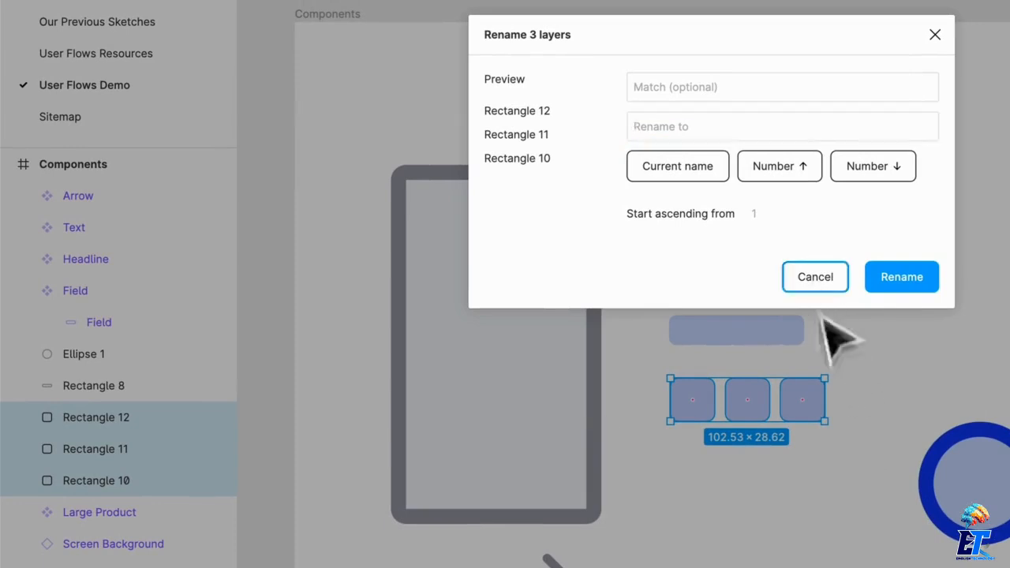
left_click(687, 402)
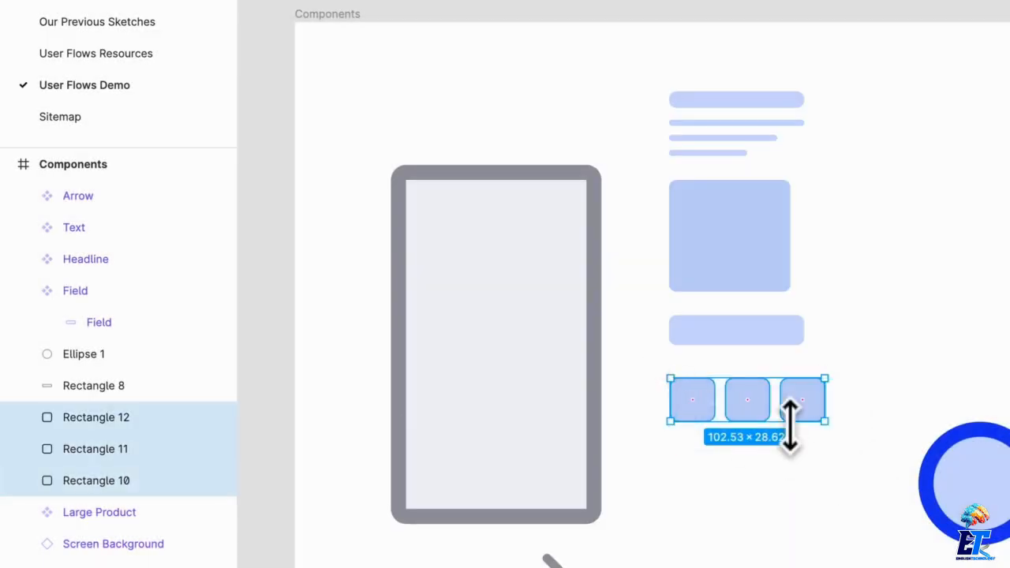
key("super+r")
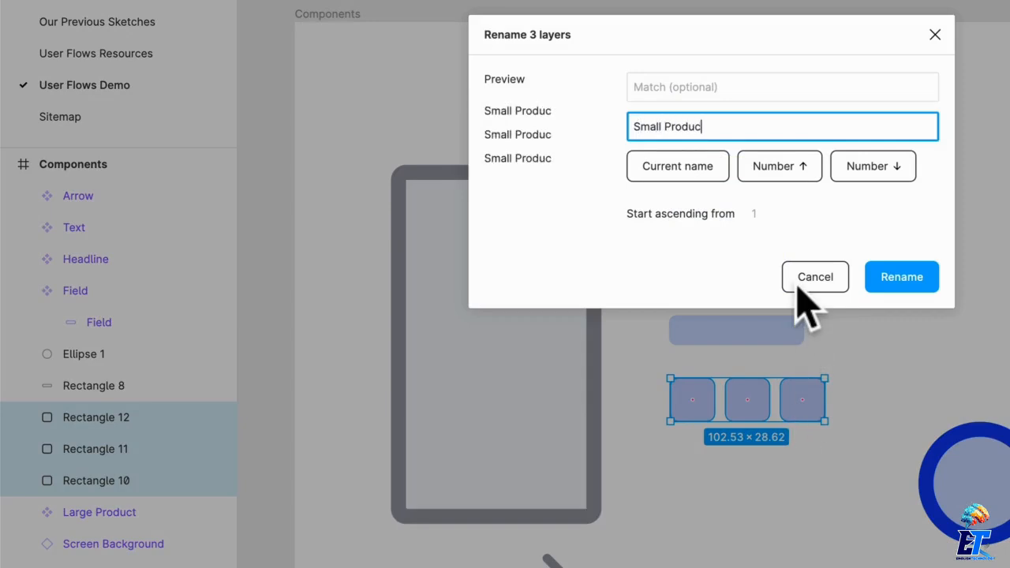
type("s")
key("Return")
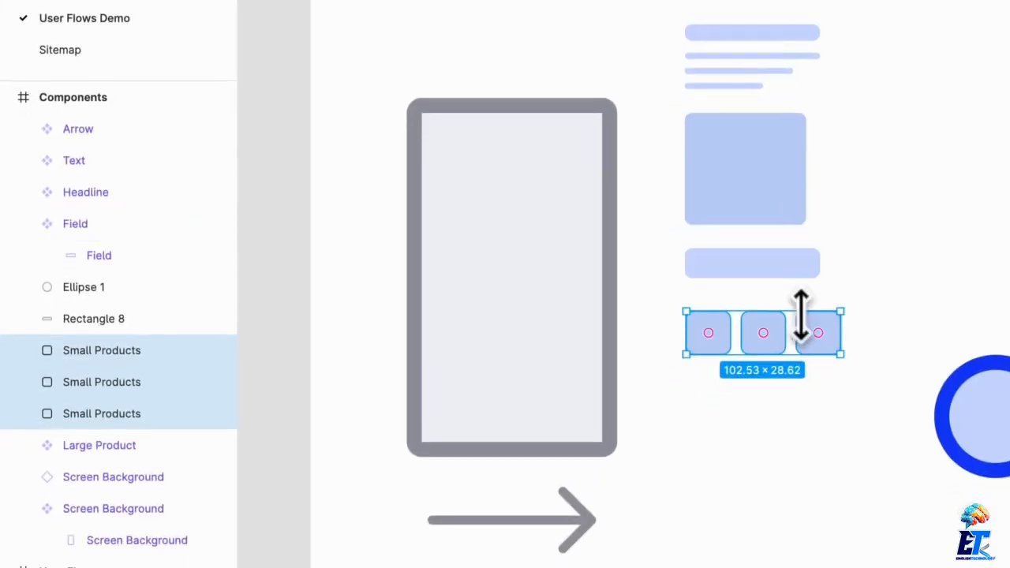
Step: Turn the three Small Products squares into a single component and name it Small Products
key("alt+super")
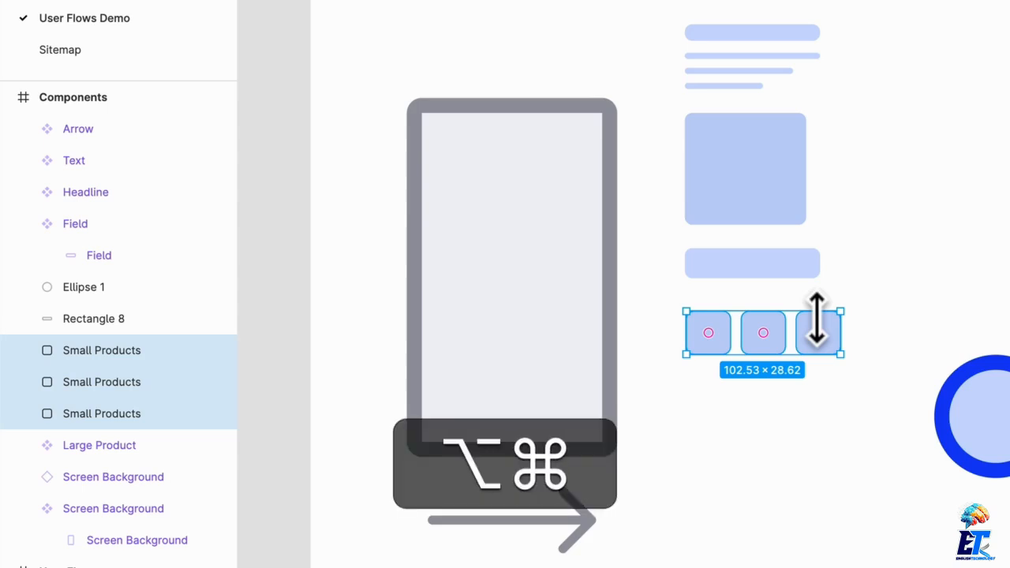
key("alt+super+k")
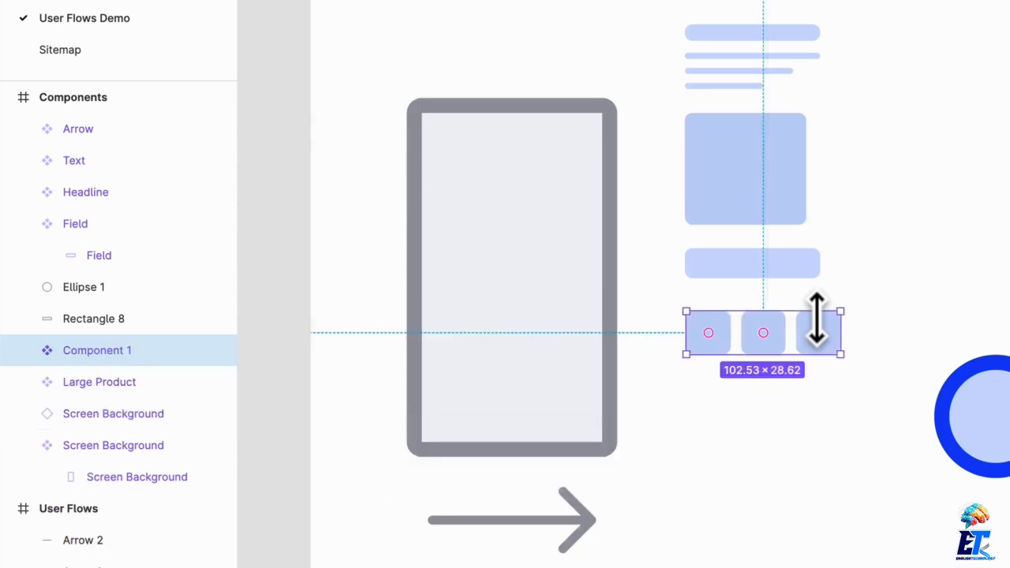
key("super+r")
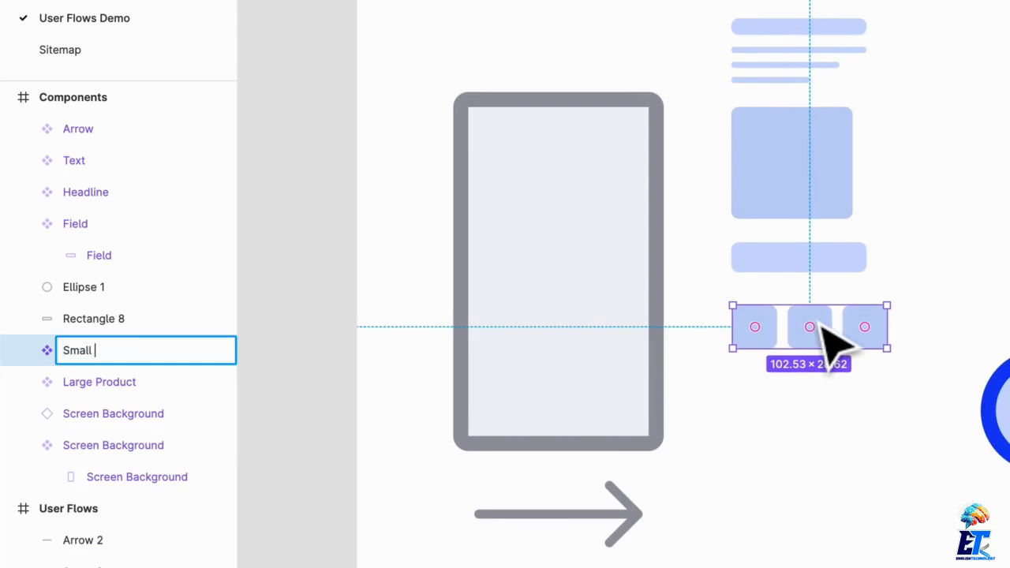
type("Small Products")
key("Return")
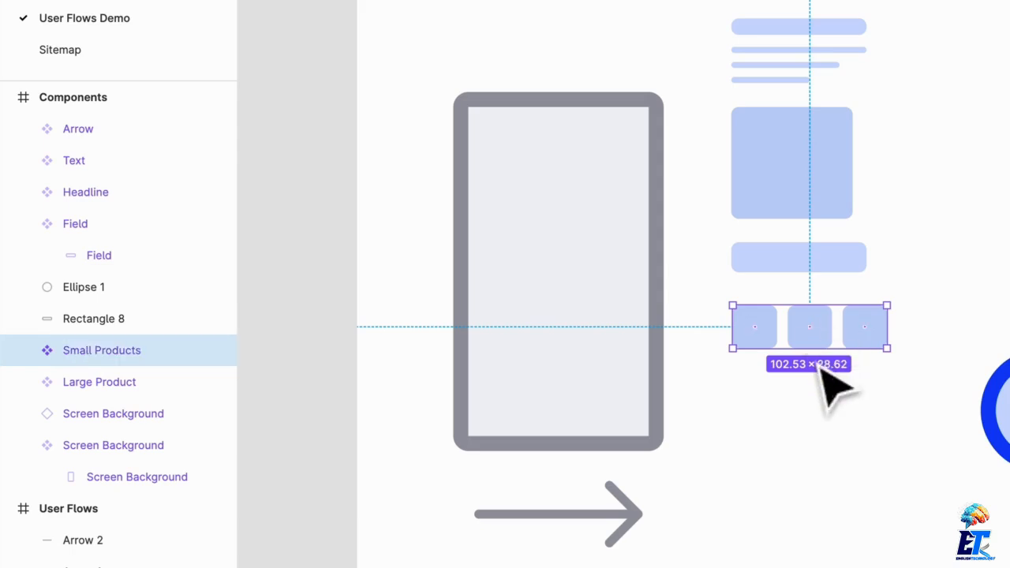
Step: Turn the blue-ringed circle into a component named Confirmation and move it into the empty space beside the Headline and Text components
scroll(825, 383, "right", 4)
left_click(909, 449)
left_click_drag(909, 449, 677, 489)
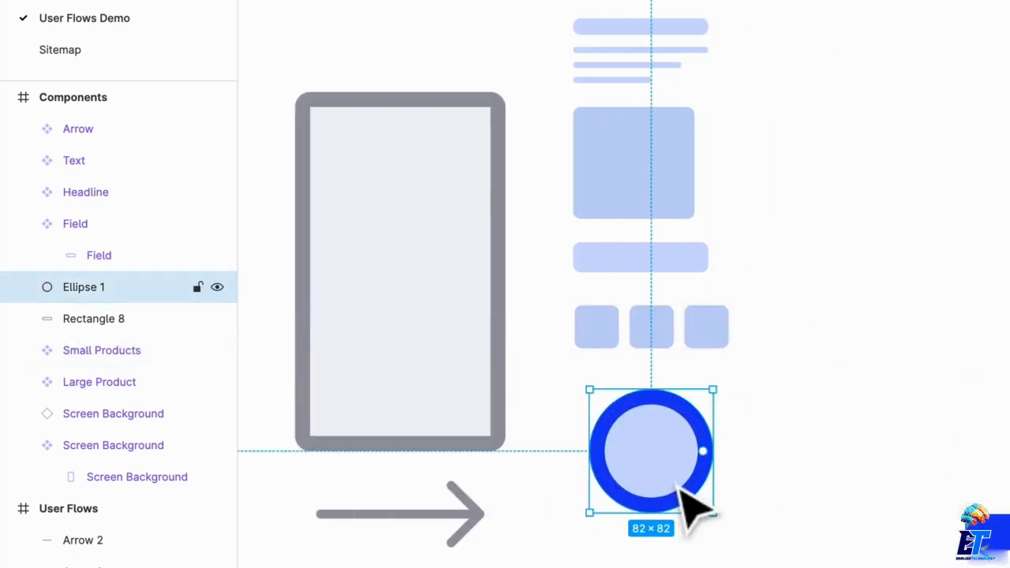
key("super+r")
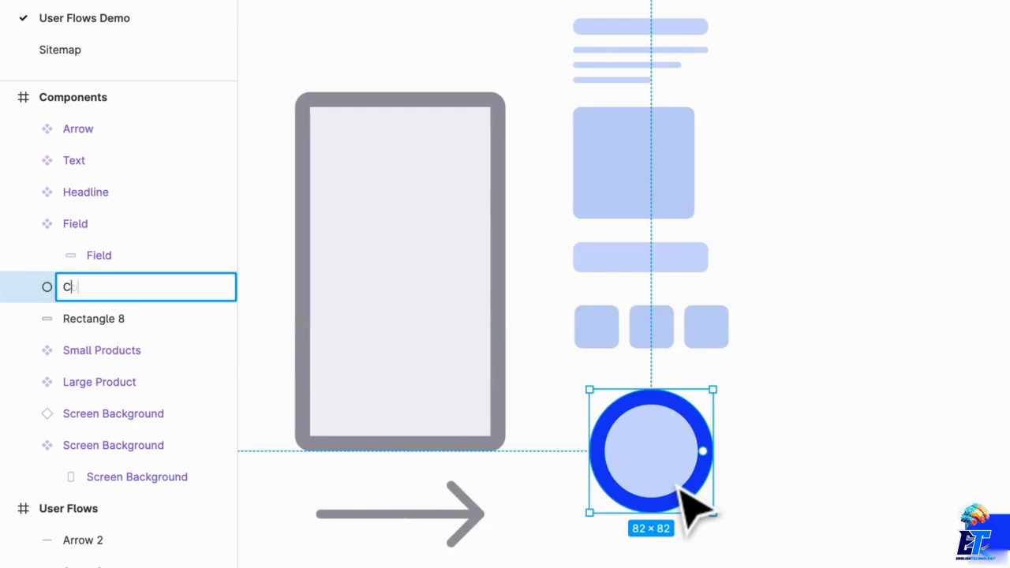
key("Return")
key("super+alt+k")
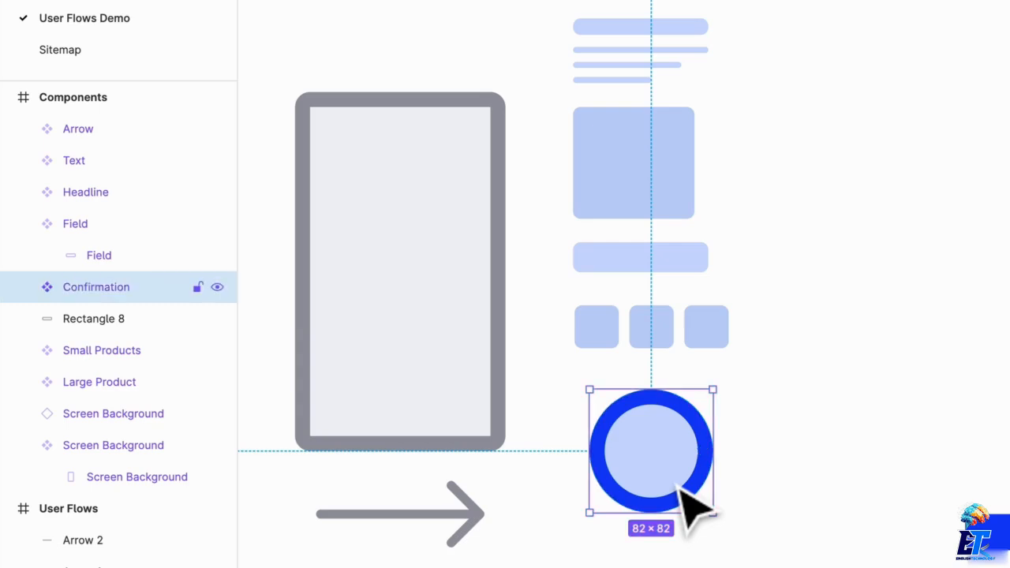
left_click_drag(677, 486, 941, 112)
Step: Move Small Products up directly beneath Large Product, and stack Field above the solid blue rectangle just below it
left_click_drag(1004, 540, 699, 419)
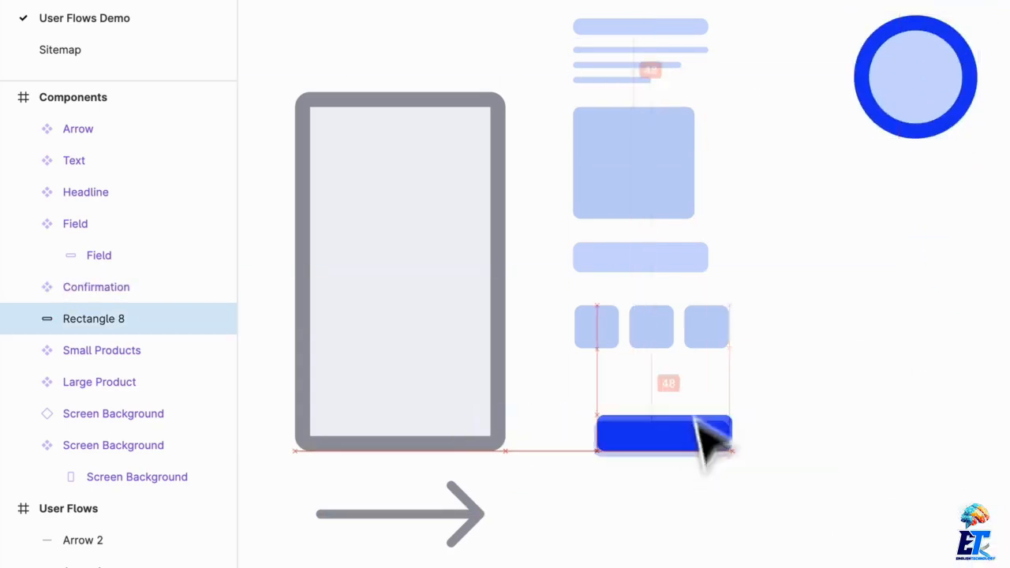
left_click_drag(661, 268, 685, 397)
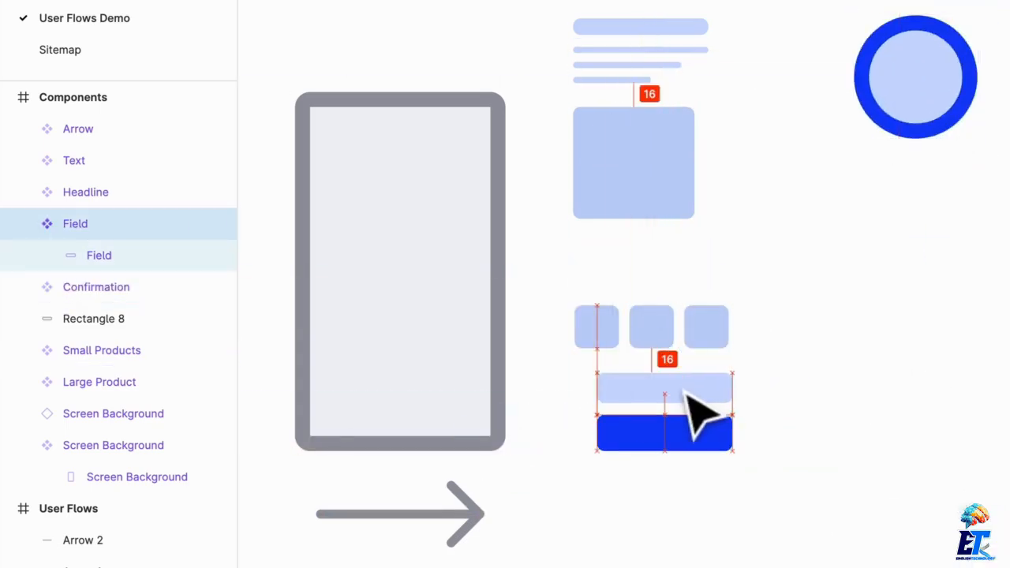
left_click(588, 316)
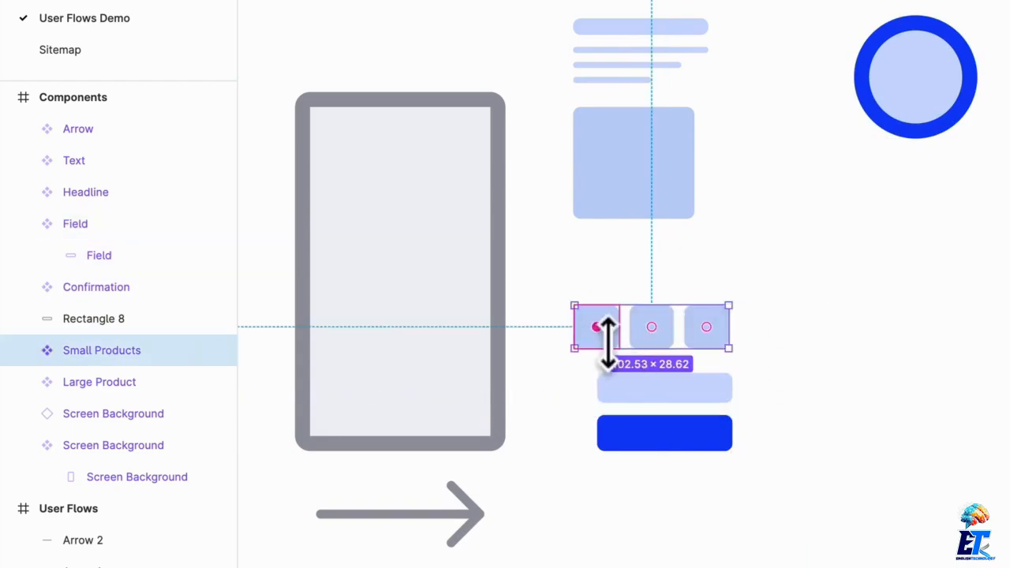
left_click_drag(640, 345, 633, 278)
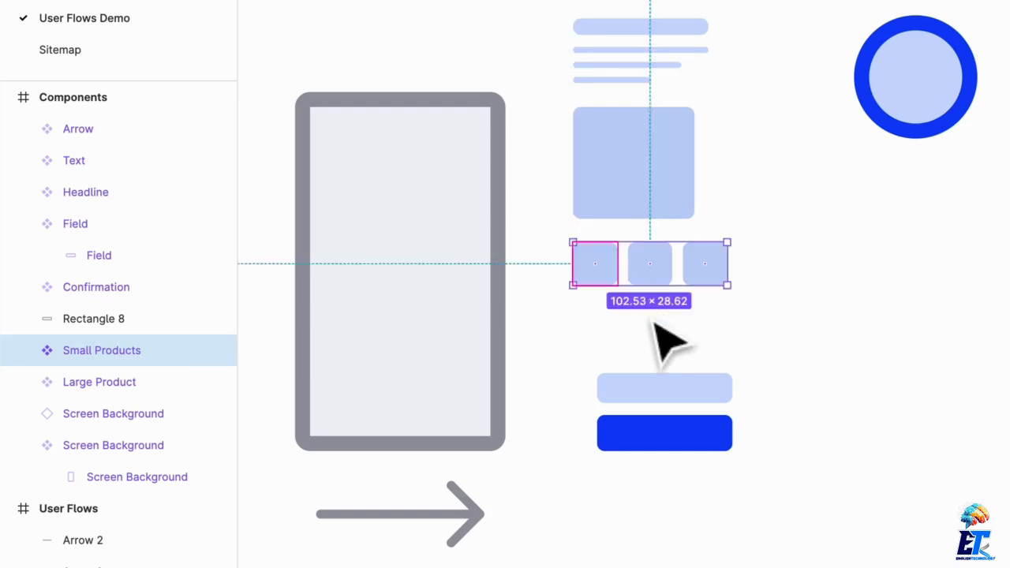
left_click(633, 345)
left_click_drag(634, 345, 702, 420)
left_click(766, 397)
Step: Rename the solid blue 90 × 24 rectangle Button and turn it into a component
left_click(680, 397)
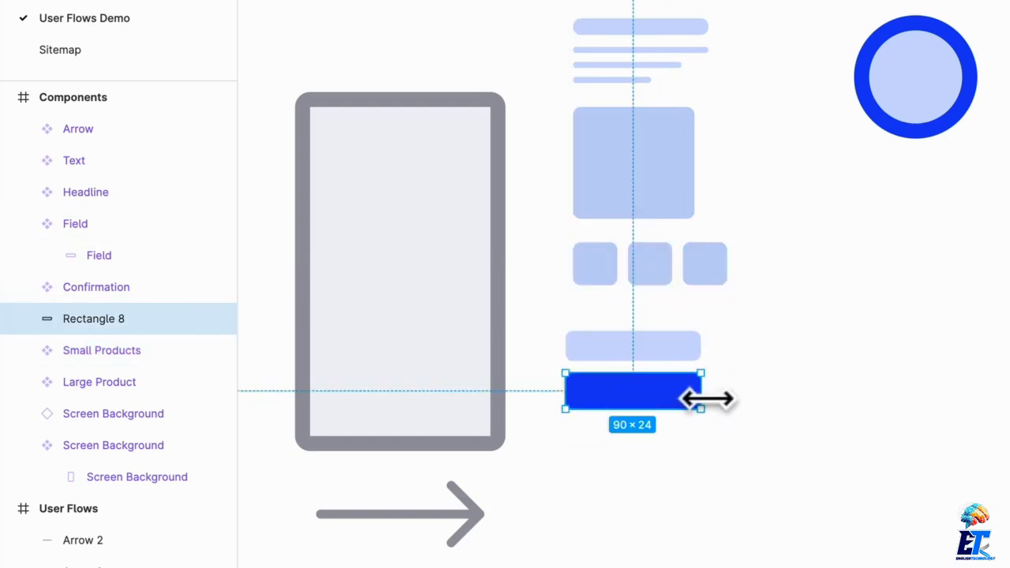
key("ctrl+r")
type("Button")
key("Return")
key("alt+super+k")
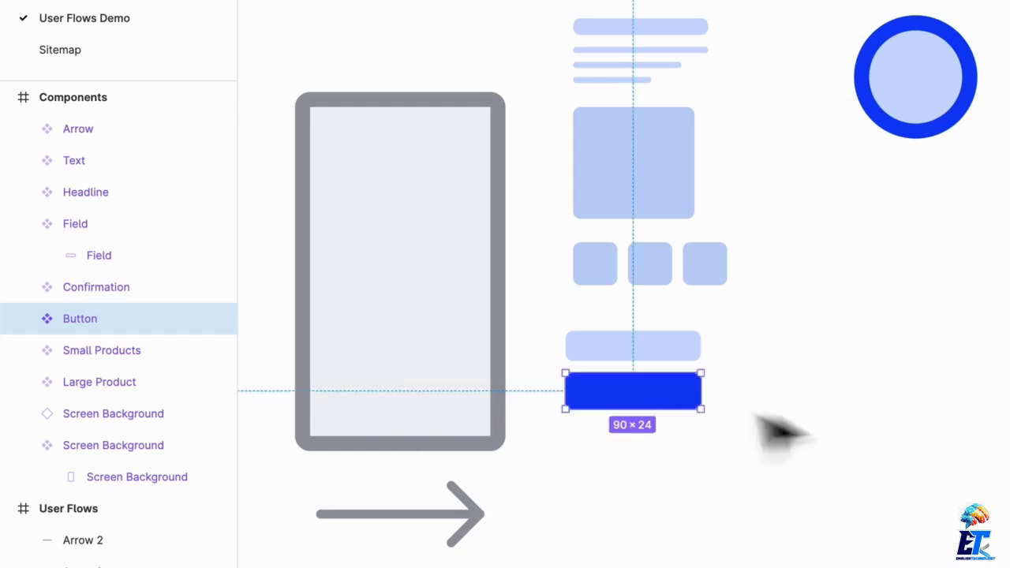
left_click(811, 413)
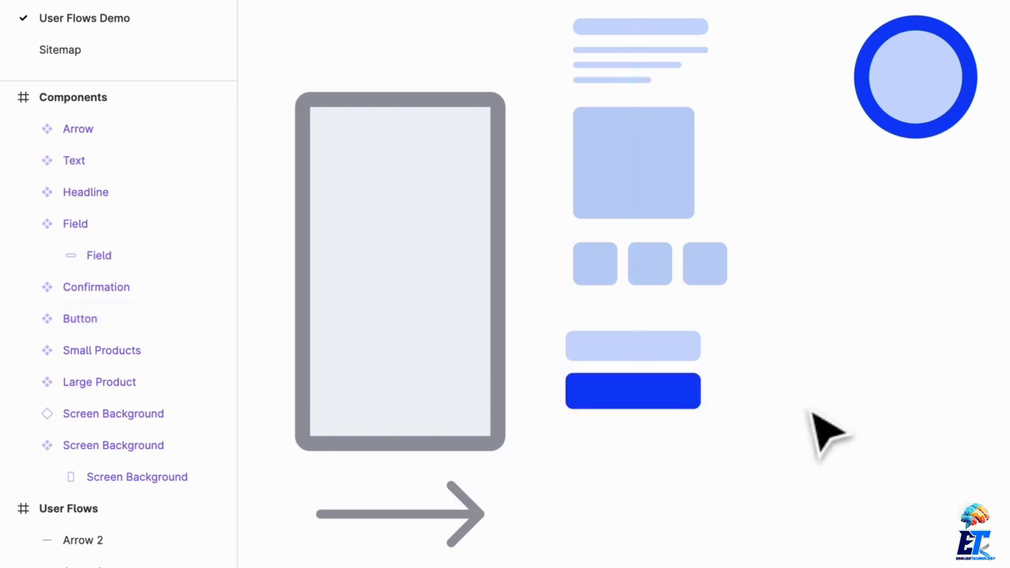
Step: Widen the Button and Field components together to 112, extending their right edges to about the end of Small Products
left_click(668, 396)
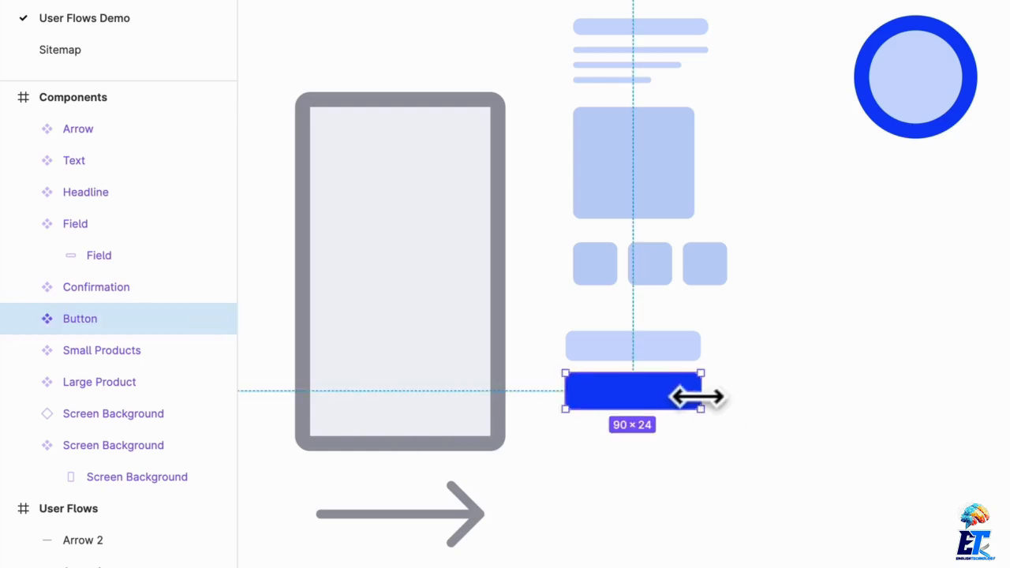
left_click(698, 355, "shift")
left_click_drag(700, 383, 734, 383)
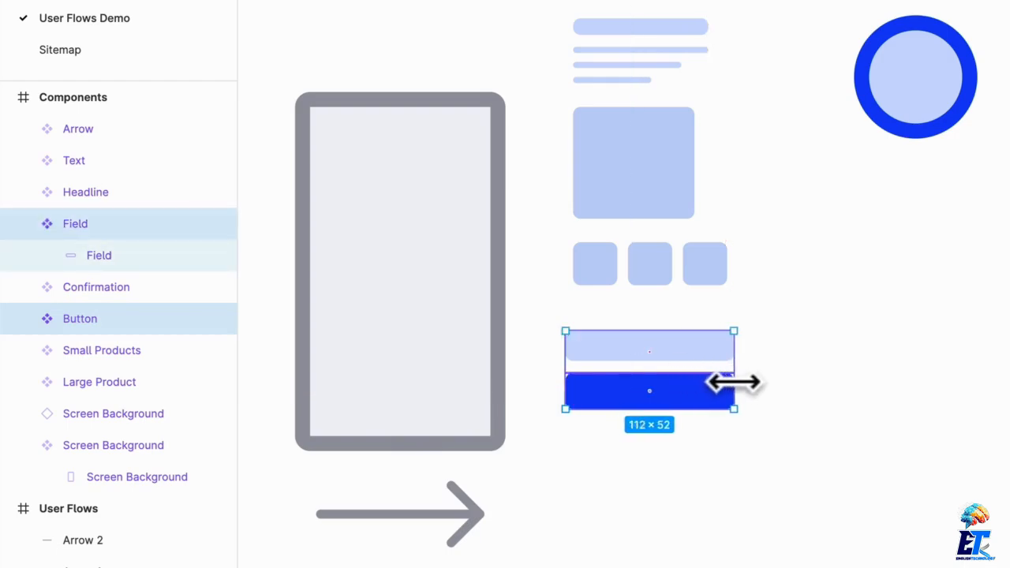
left_click(804, 348)
Step: Widen the Text and Headline components until their right edges line up with Small Products
scroll(748, 280, "up", 2)
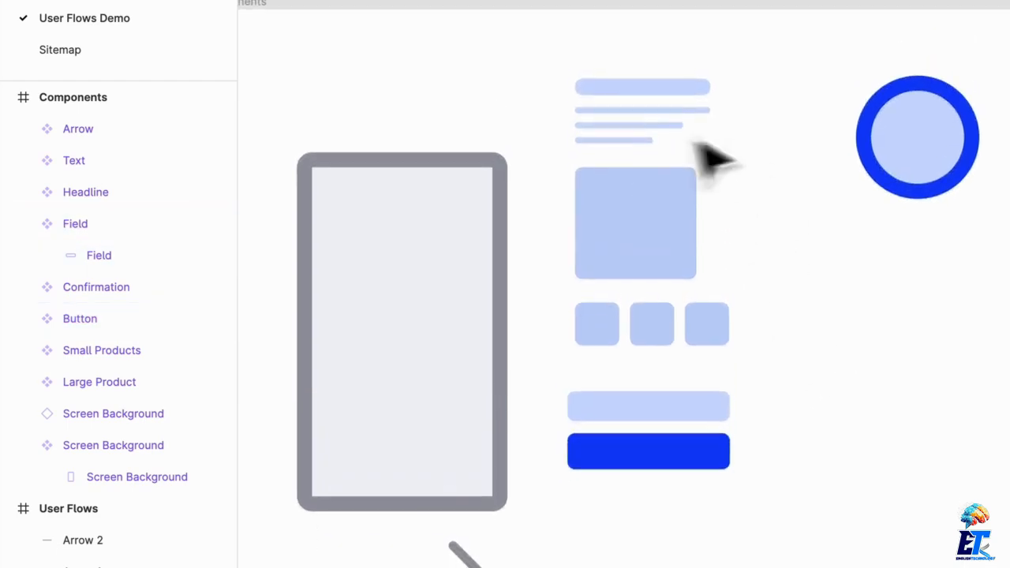
left_click_drag(674, 248, 777, 256)
key("Delete")
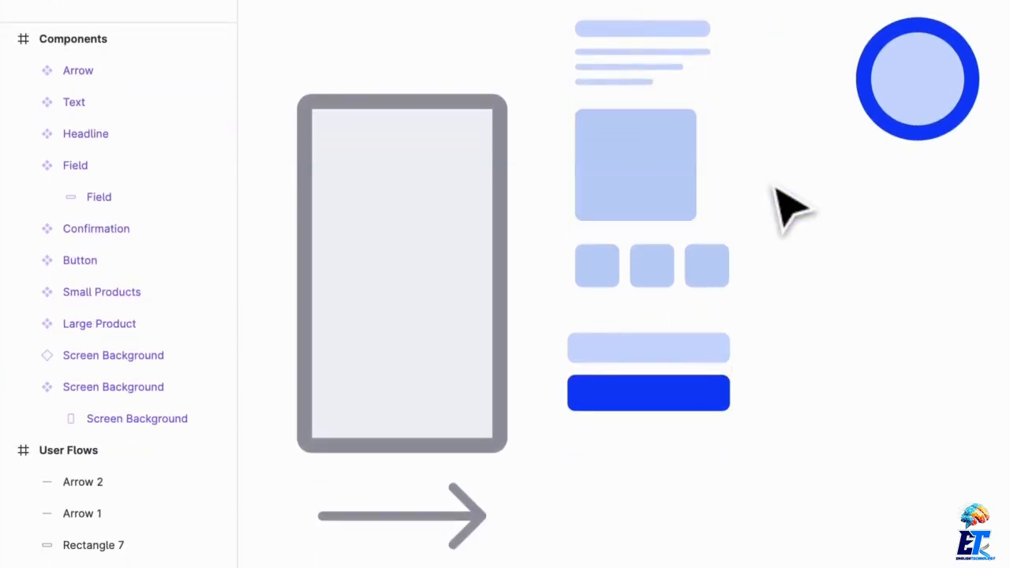
left_click(635, 79)
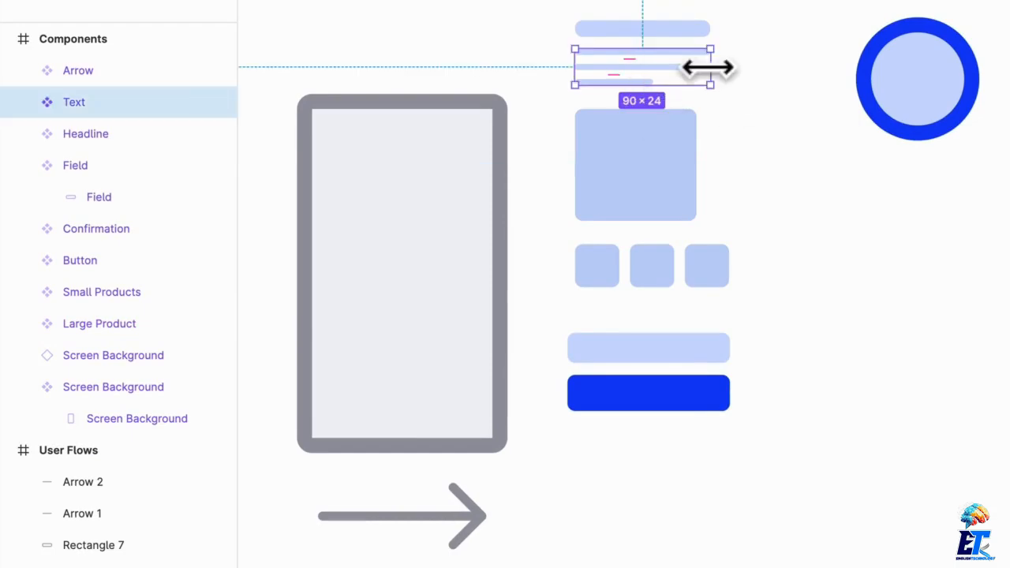
left_click(674, 29)
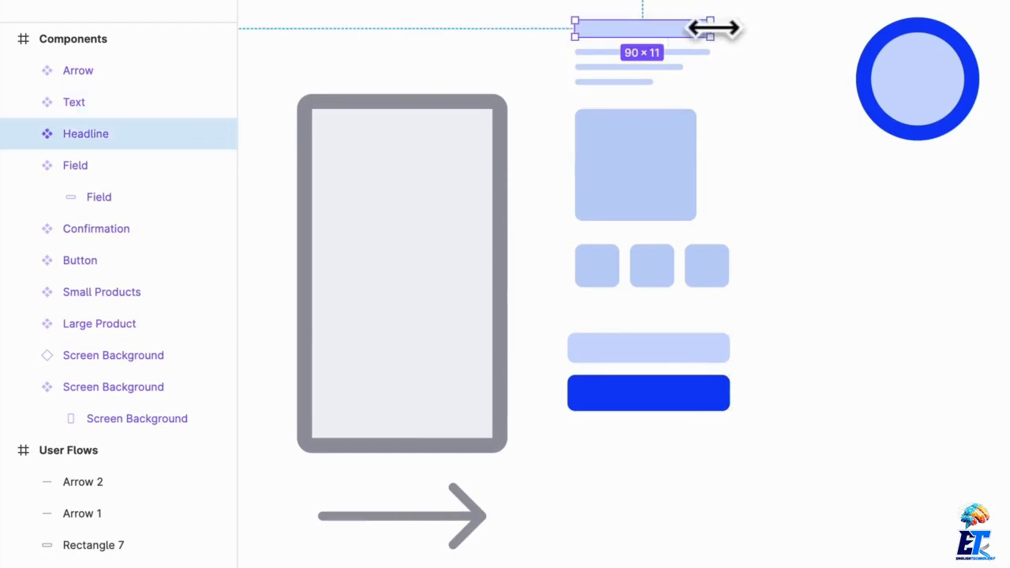
left_click_drag(737, 27, 729, 27)
left_click(794, 220)
Step: Move the Confirmation circle down to about the middle of the component column, and delete the leftover Screen Background instance
scroll(804, 252, "down", 4)
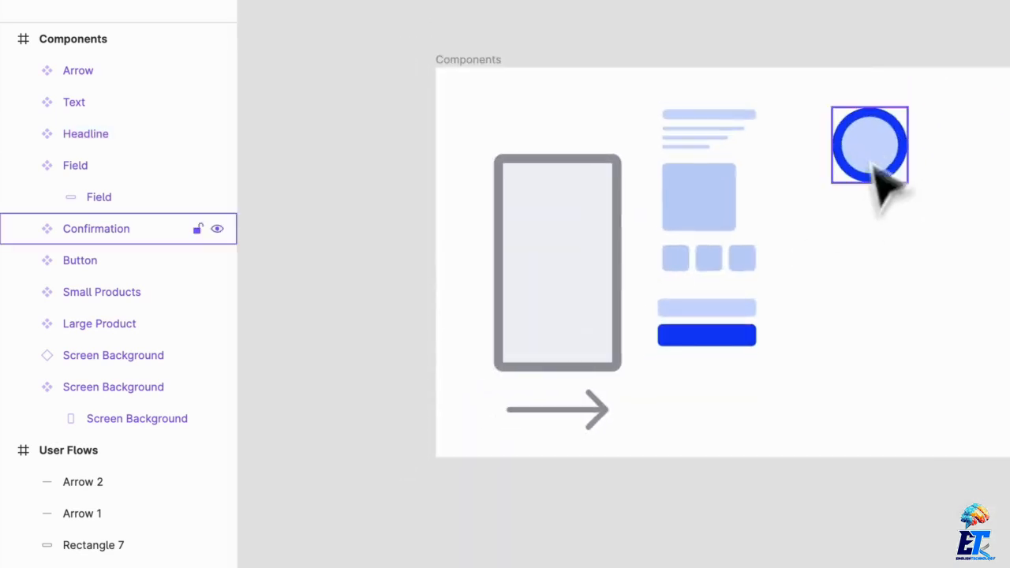
left_click_drag(873, 165, 853, 255)
scroll(900, 303, "right", 5)
left_click(913, 296)
key("Delete")
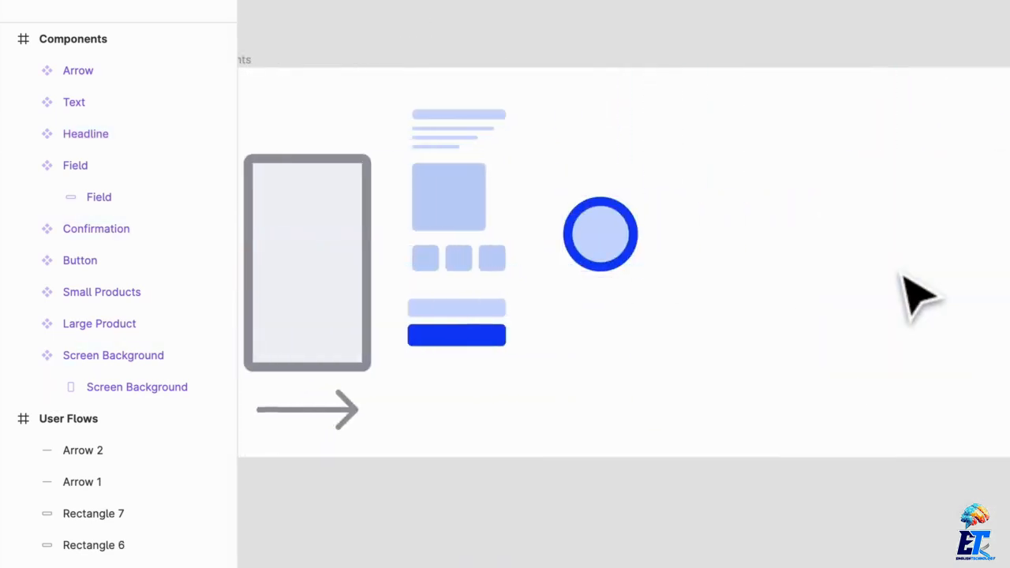
Step: Shift all components except the phone outline and arrow together slightly down and further away from the phone outline
scroll(617, 365, "left", 4)
left_click_drag(856, 422, 591, 132)
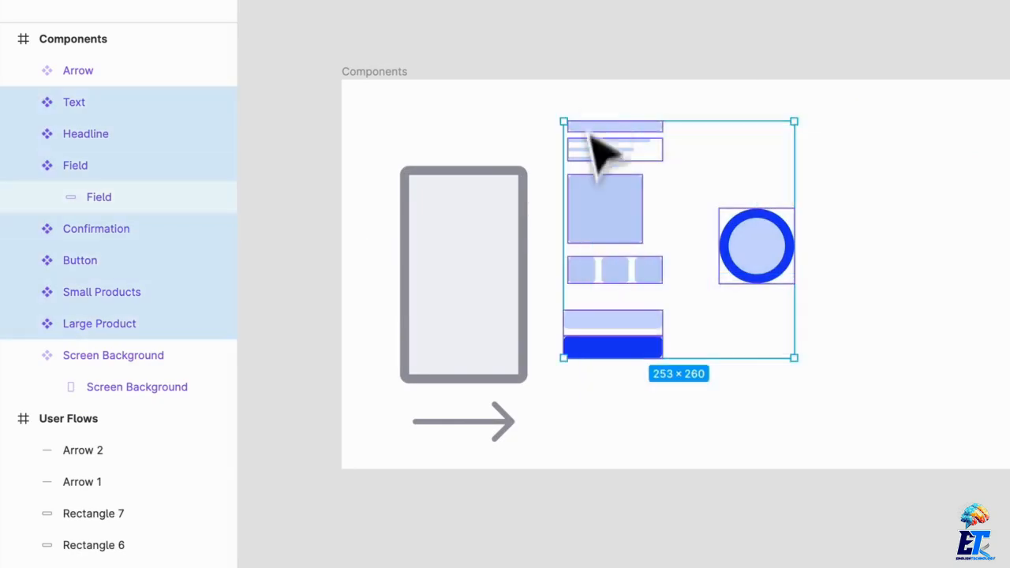
left_click_drag(604, 221, 627, 243)
scroll(633, 237, "up", 4)
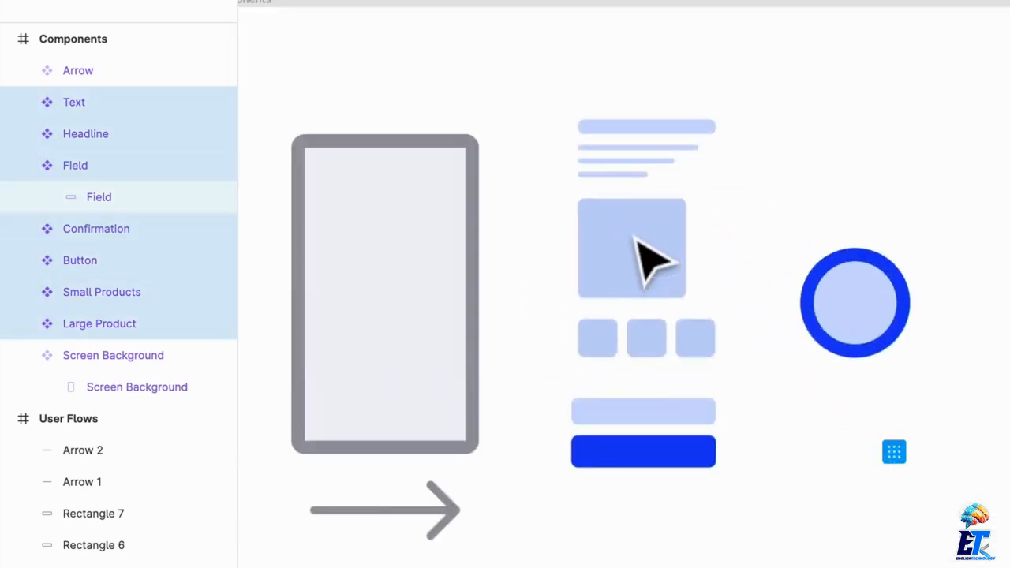
scroll(633, 239, "left", 1)
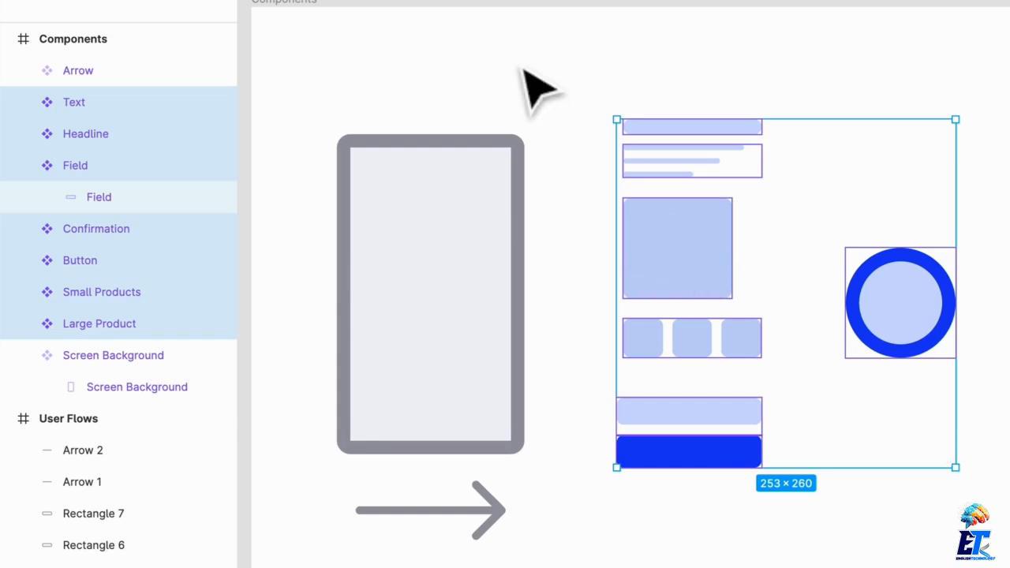
key("alt")
left_click(524, 68)
Step: Widen the Components frame to about 1366 by extending its right edge, making room beside the component column
scroll(555, 73, "left", 1)
scroll(669, 88, "down", 2)
scroll(669, 90, "down", 3)
scroll(669, 88, "down", 3)
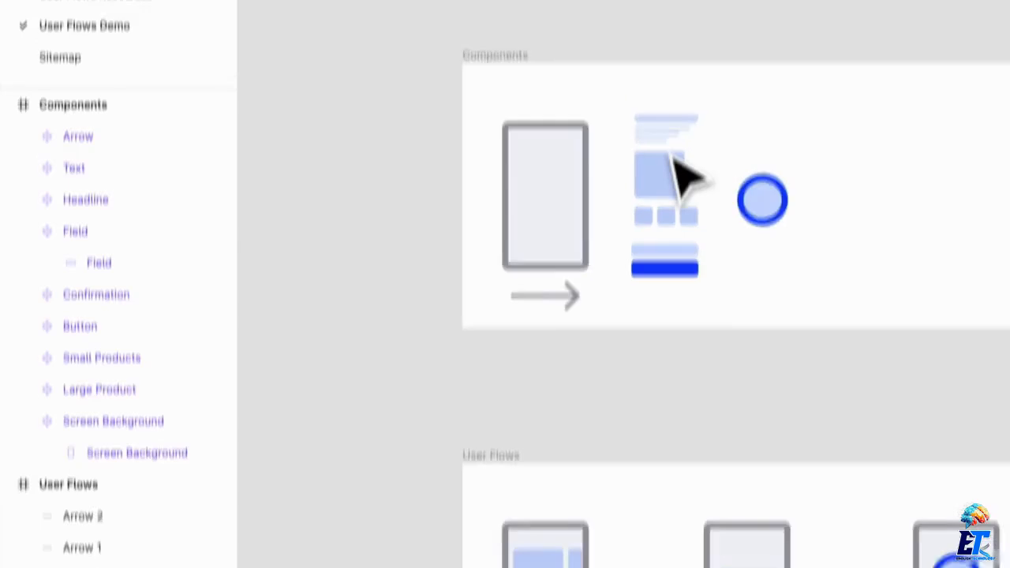
left_click(513, 184)
scroll(514, 186, "right", 2)
scroll(761, 327, "right", 2)
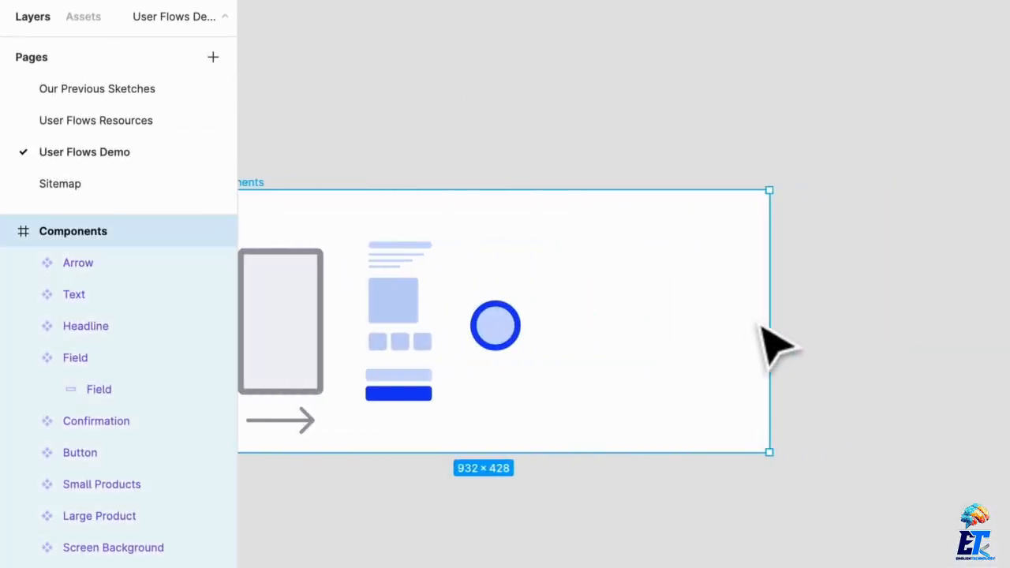
left_click_drag(769, 314, 1009, 314)
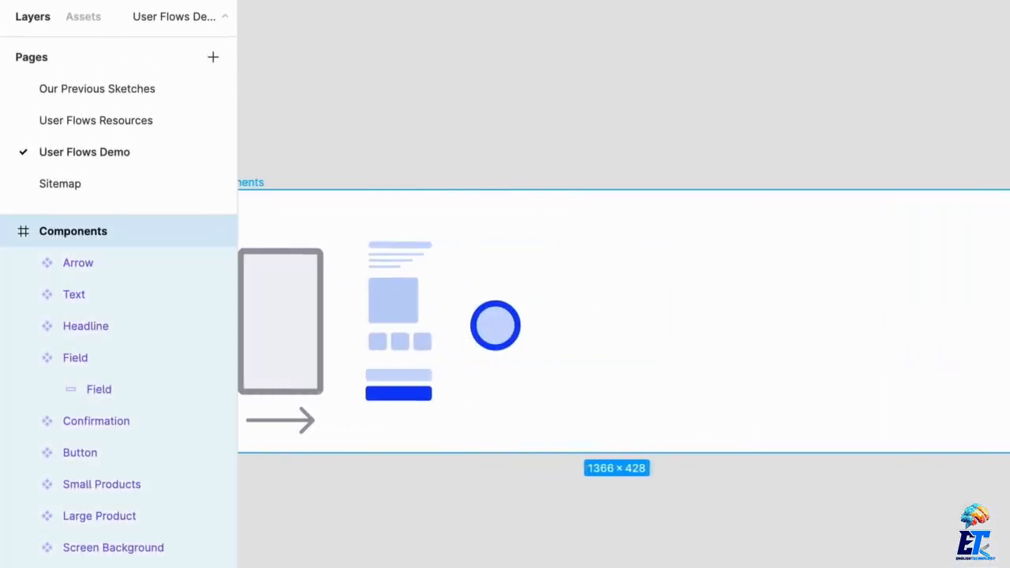
left_click(696, 327)
Step: Place a copy of the phone outline in the frame's empty area past the Confirmation circle, with an arrow copy beyond it at mid-height
left_click_drag(272, 336, 667, 338)
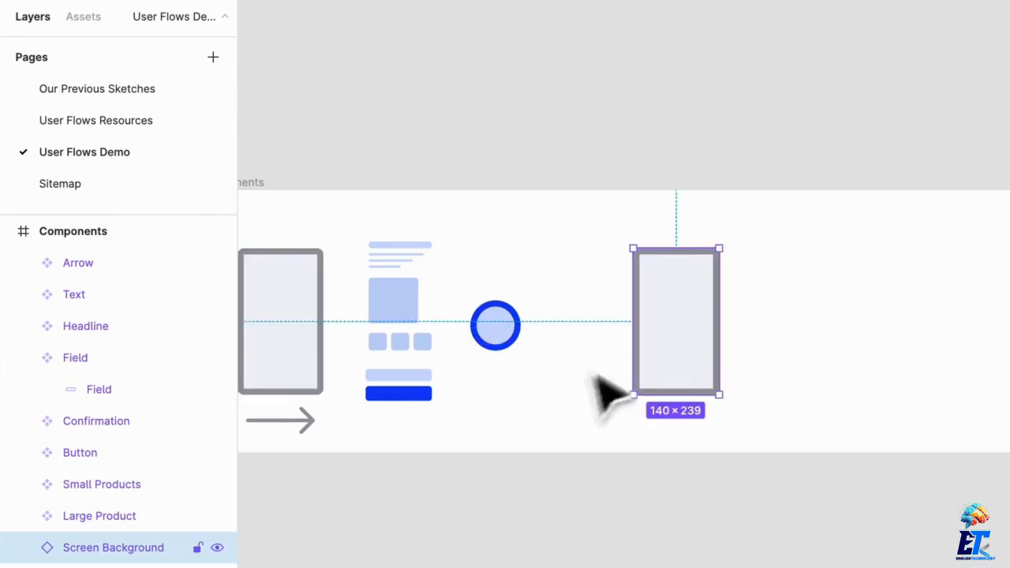
left_click_drag(283, 421, 791, 330)
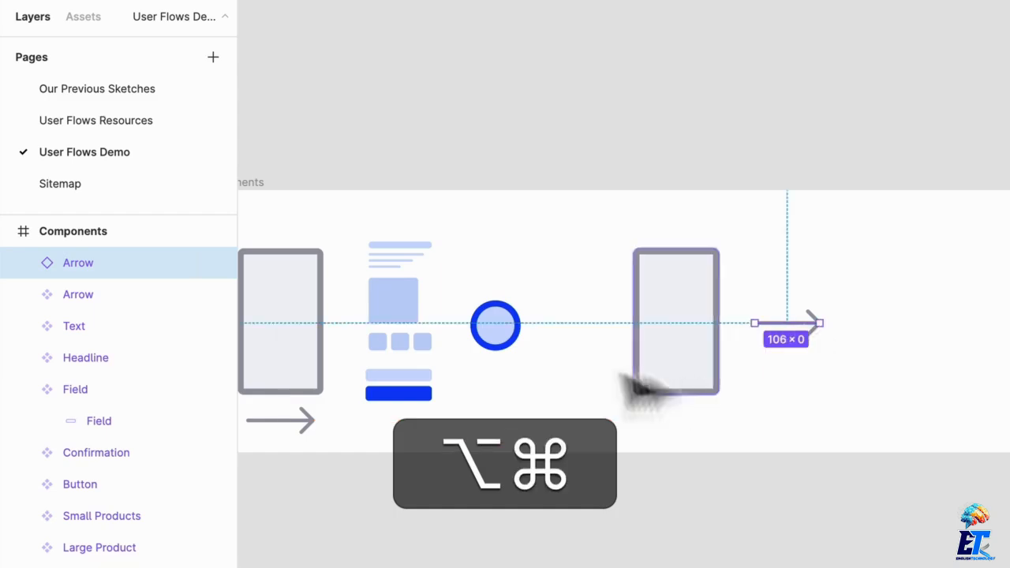
Step: Place a copy of Large Product inside the copied phone outline and a copy of Headline above it, aligning their left edges
scroll(565, 364, "up", 3)
scroll(564, 359, "up", 1)
scroll(563, 345, "left", 2)
left_click_drag(410, 273, 828, 283)
left_click_drag(424, 197, 839, 240)
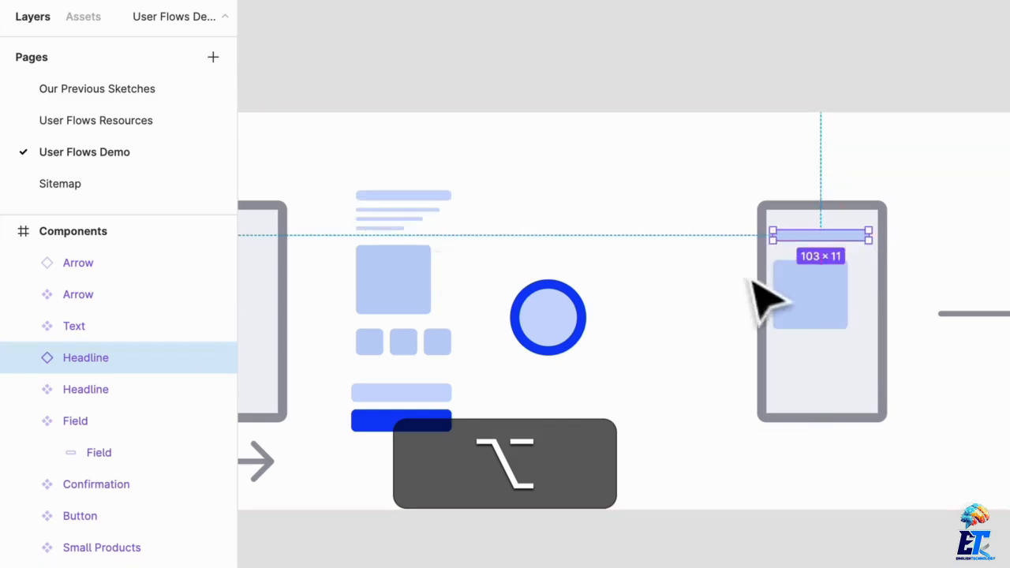
Step: Add a second Large Product copy beside the first in the phone and narrow it to 23 so it ends at the screen's inner edge
left_click_drag(403, 264, 872, 290)
key("super+z")
scroll(873, 290, "up", 4)
left_click_drag(967, 289, 880, 278)
left_click(919, 299)
left_click(883, 280)
scroll(887, 277, "up", 5)
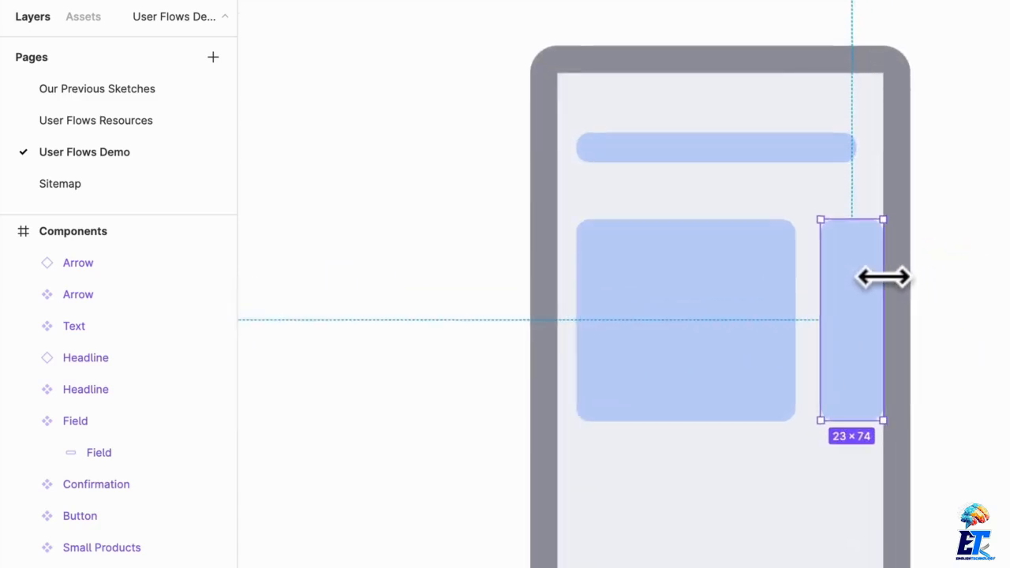
left_click(974, 256)
scroll(714, 278, "down", 5)
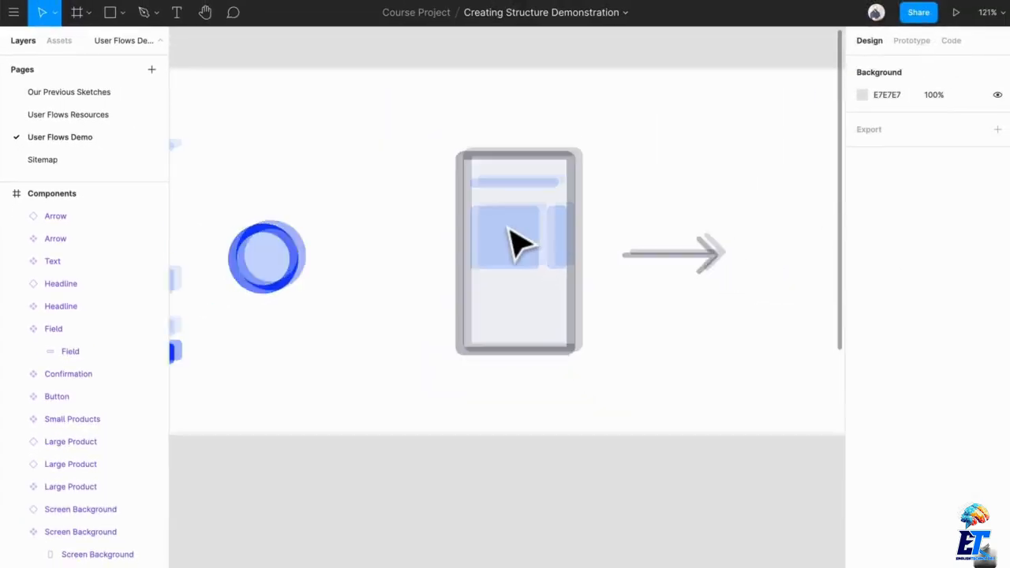
Step: Place a copy of Small Products below the large products in the phone, and a Button copy beneath it
scroll(507, 228, "left", 4)
left_click_drag(296, 246, 718, 265)
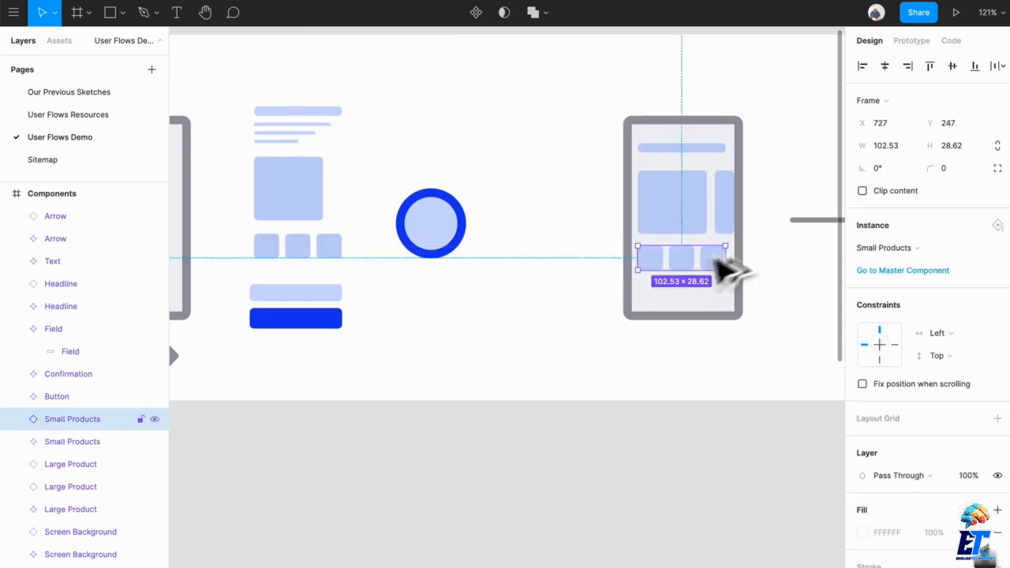
left_click(818, 198)
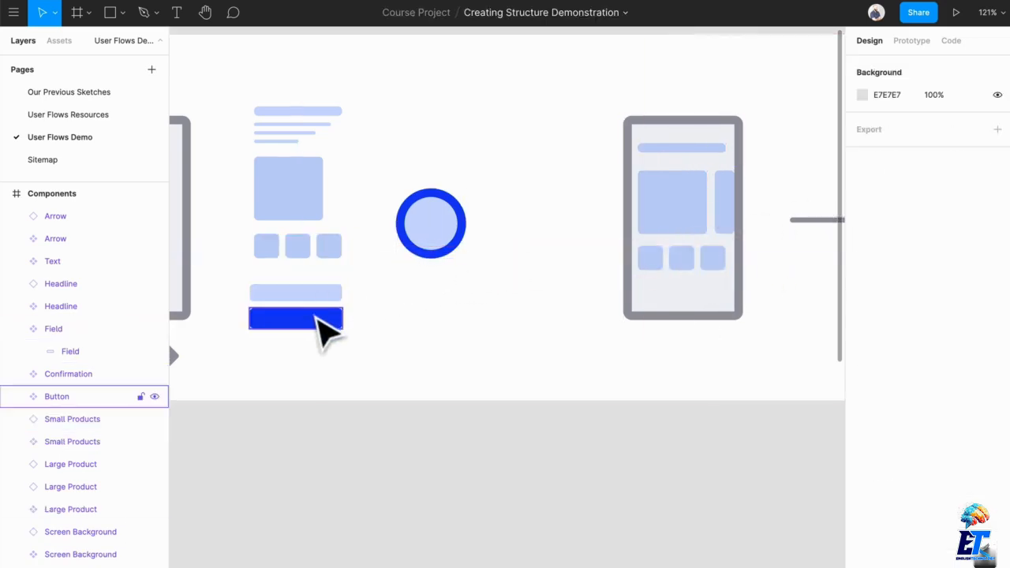
left_click_drag(329, 318, 710, 296)
left_click(784, 140)
scroll(782, 142, "right", 3)
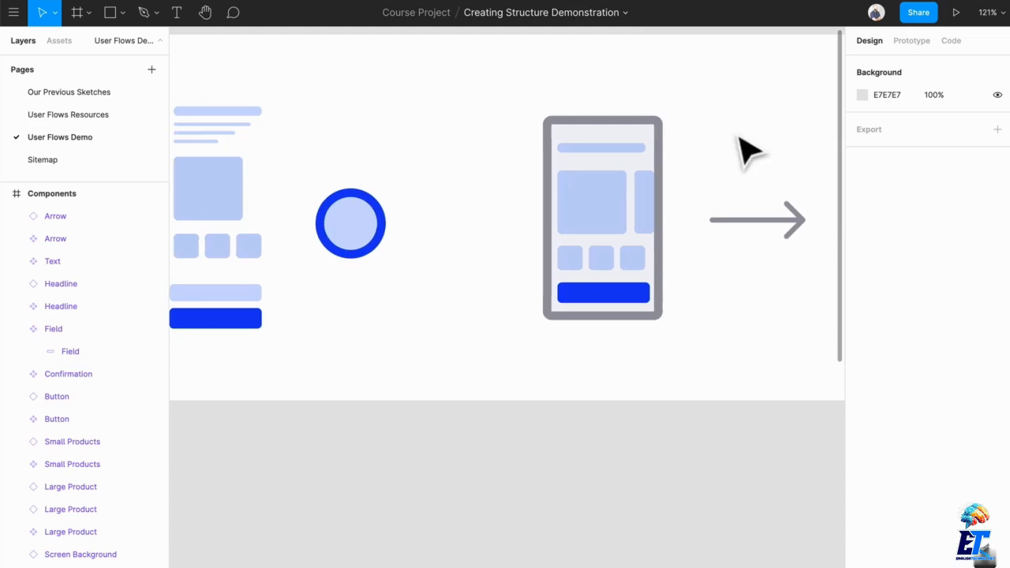
scroll(742, 154, "right", 5)
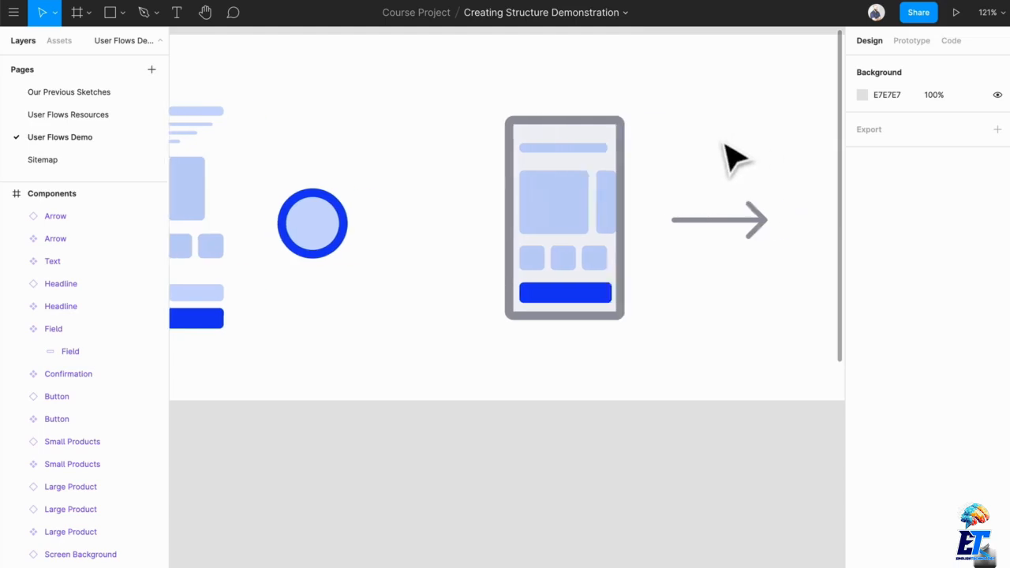
Step: Duplicate the whole assembled phone screen with its contents to the far side of the arrow, keeping it level with the original
scroll(383, 162, "down", 2)
scroll(385, 161, "left", 2)
scroll(384, 162, "left", 5)
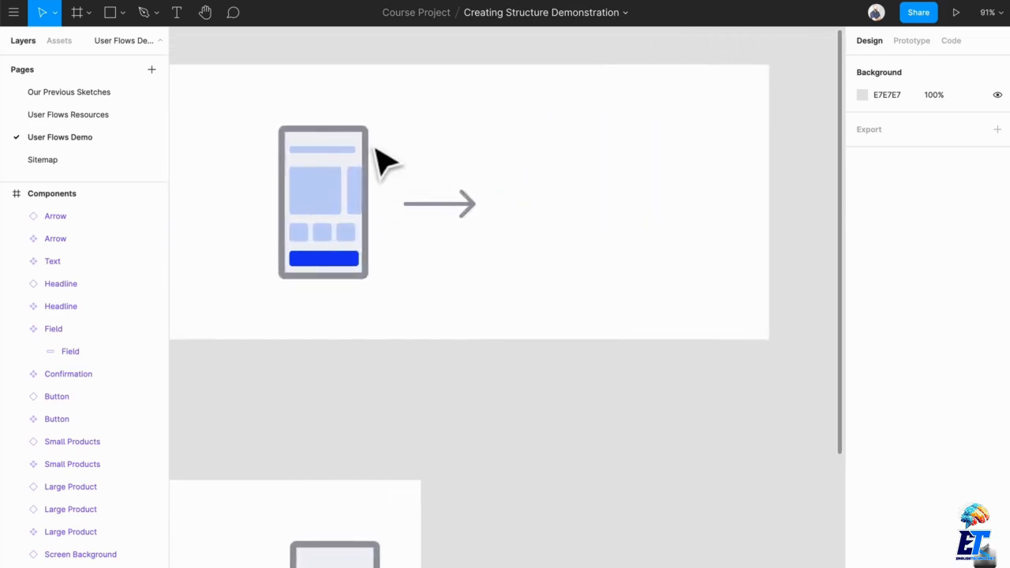
scroll(380, 162, "up", 2)
left_click_drag(467, 344, 409, 170)
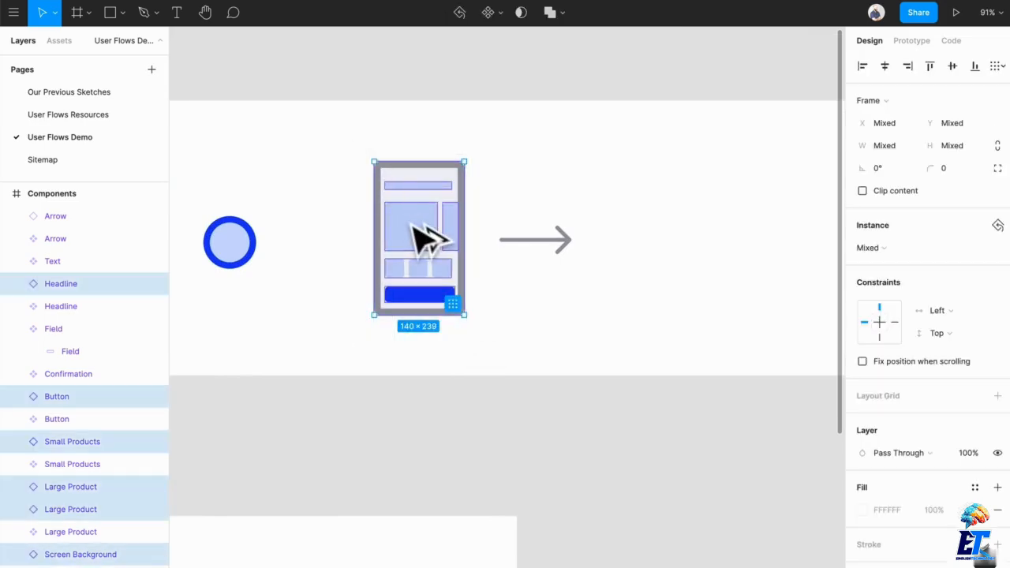
left_click_drag(429, 237, 665, 252)
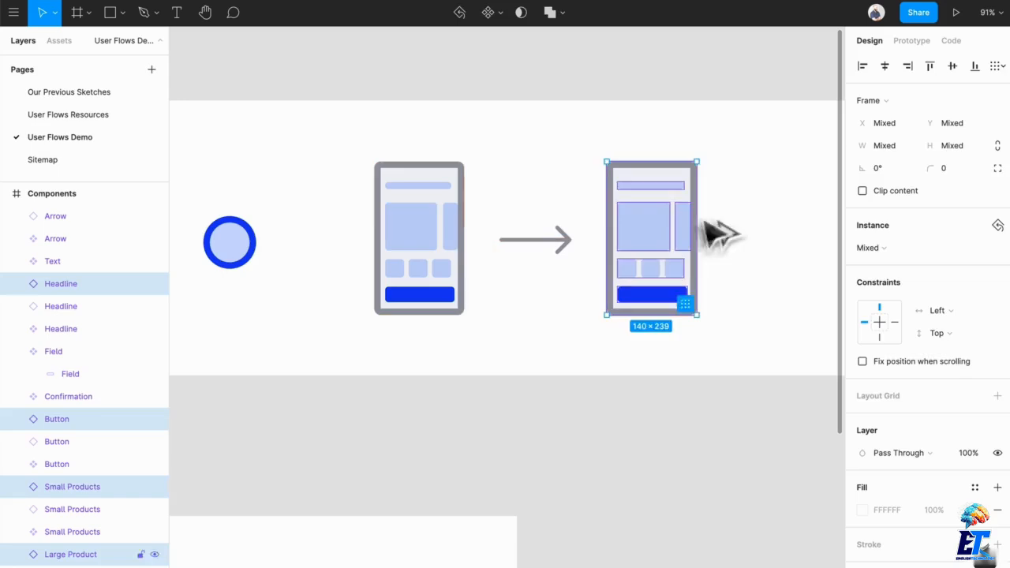
left_click(733, 210)
scroll(631, 237, "right", 3)
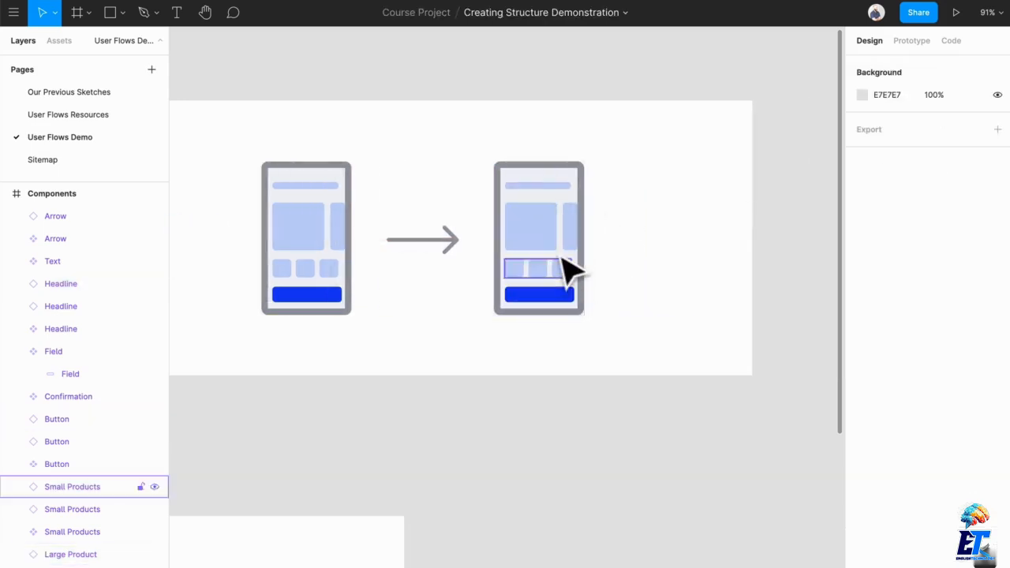